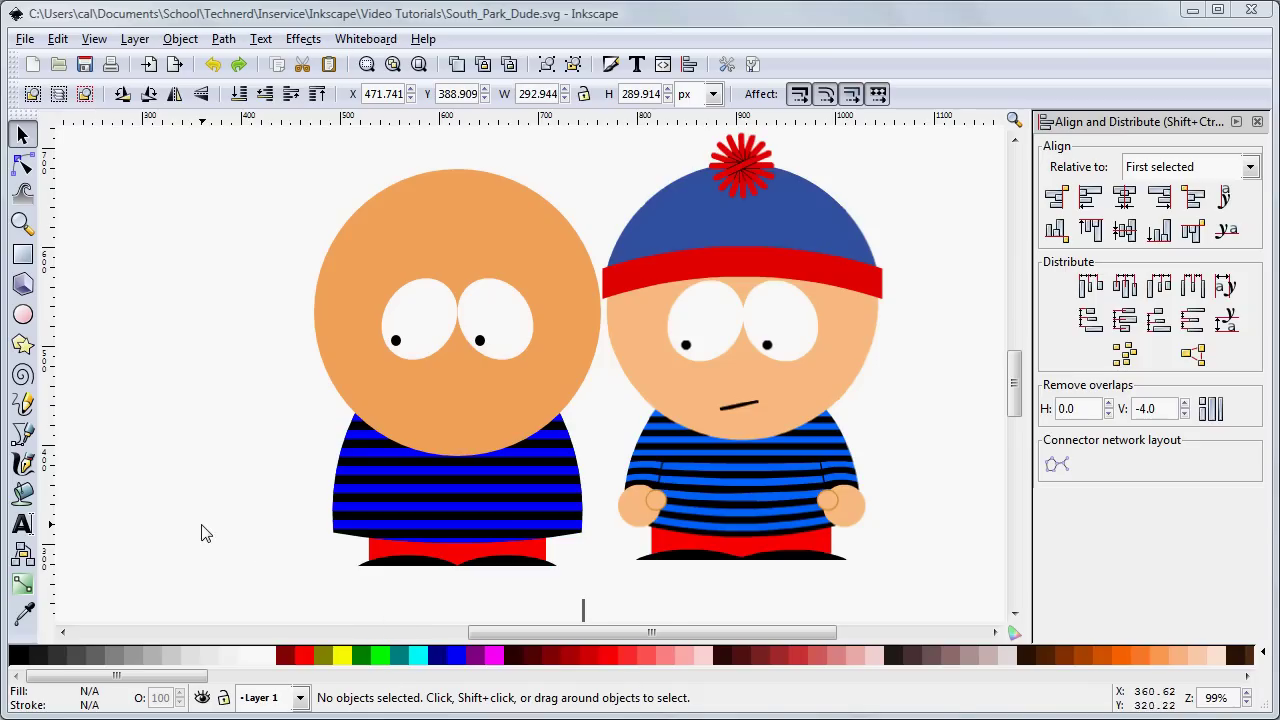
Draw a short, slightly slanted straight mouth line below the eyes on the bald character's face with the Bezier tool
left_click(23, 433)
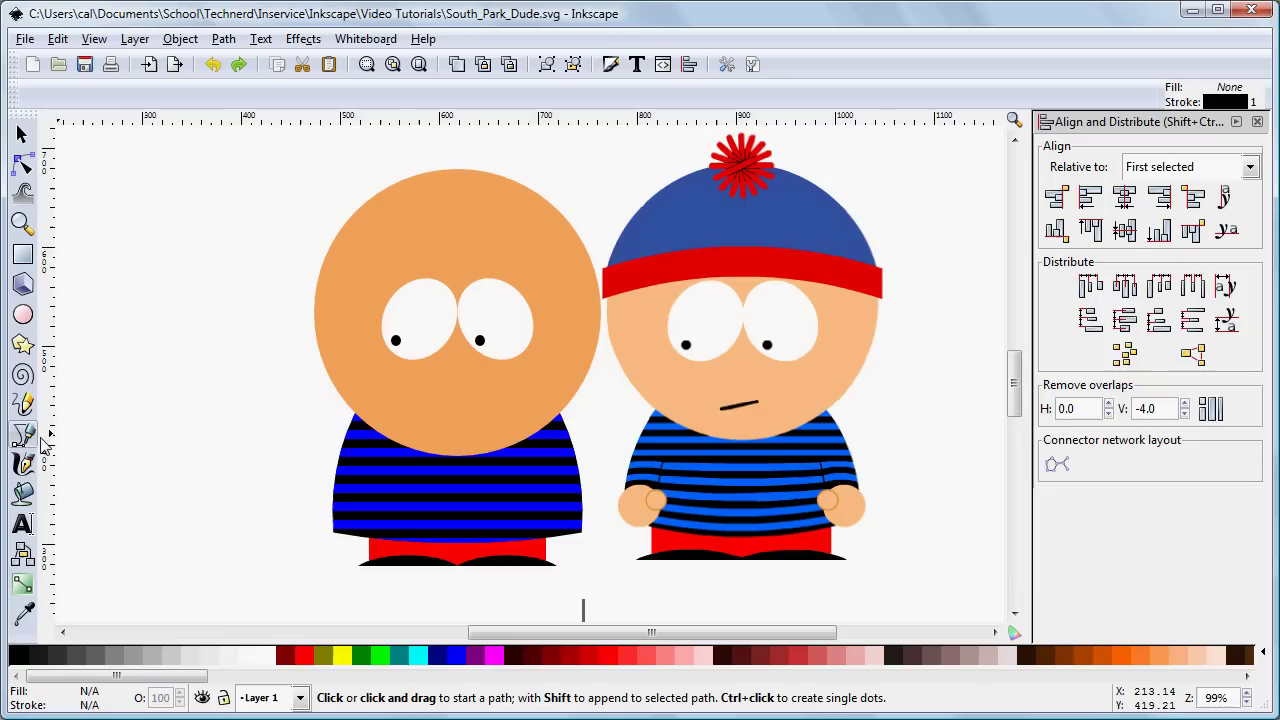
left_click(414, 420)
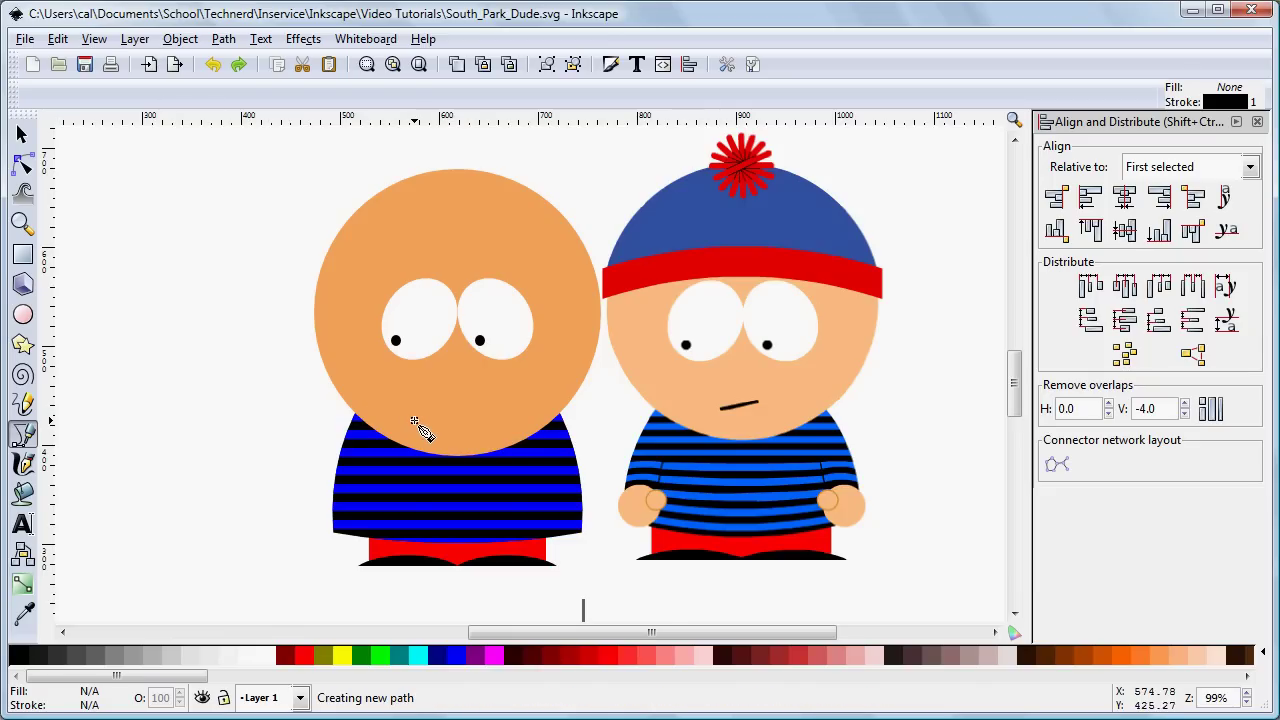
left_click(464, 408)
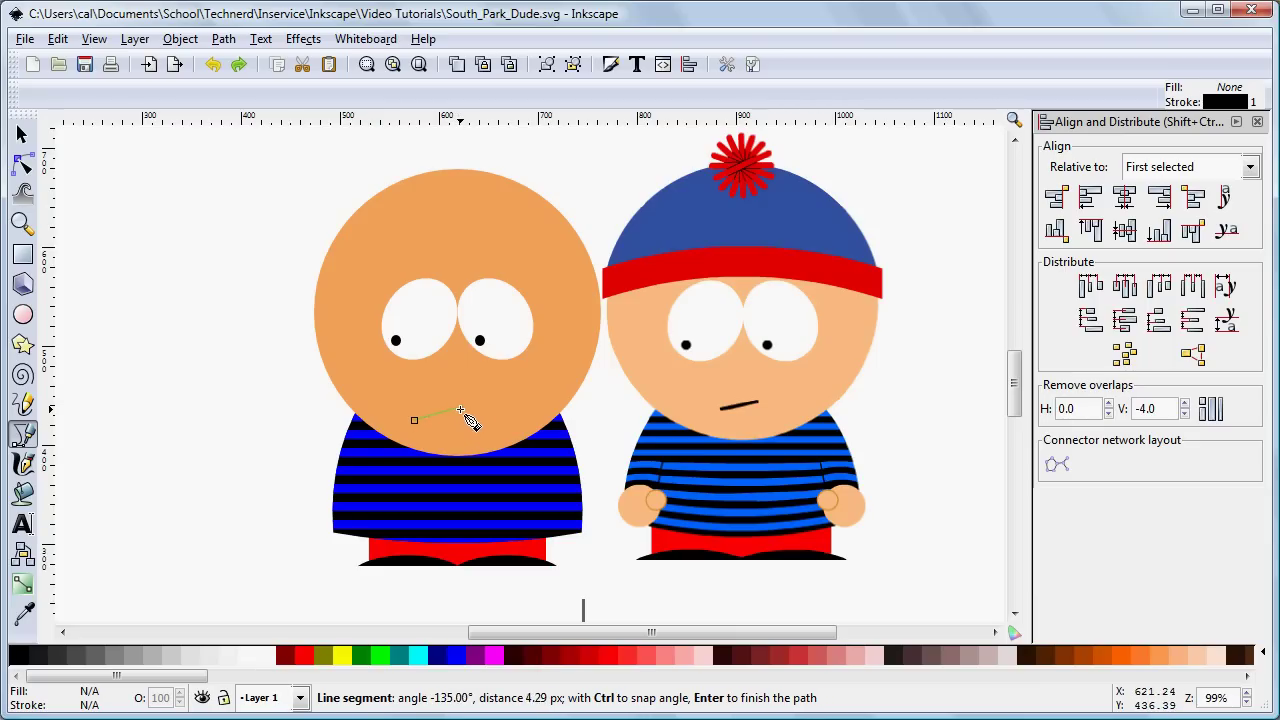
key("Return")
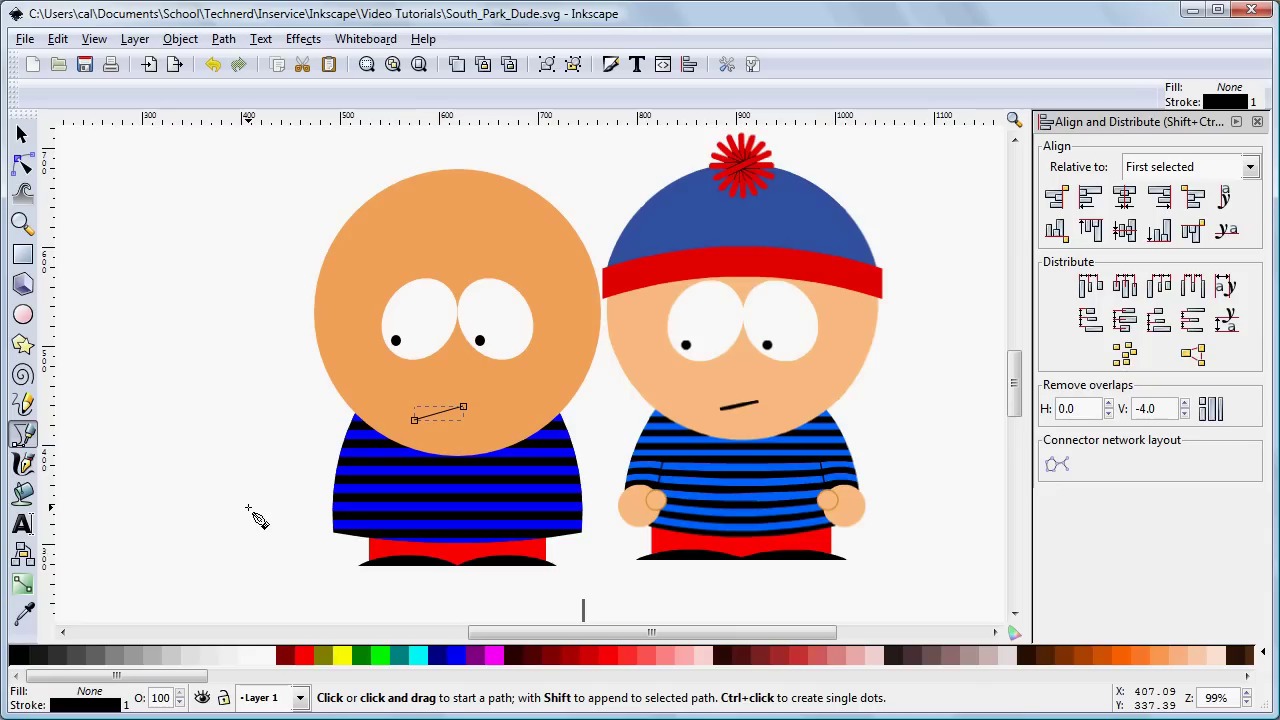
Set the mouth line's stroke width to 8 px and its blur to 1
key("ctrl+shift+f")
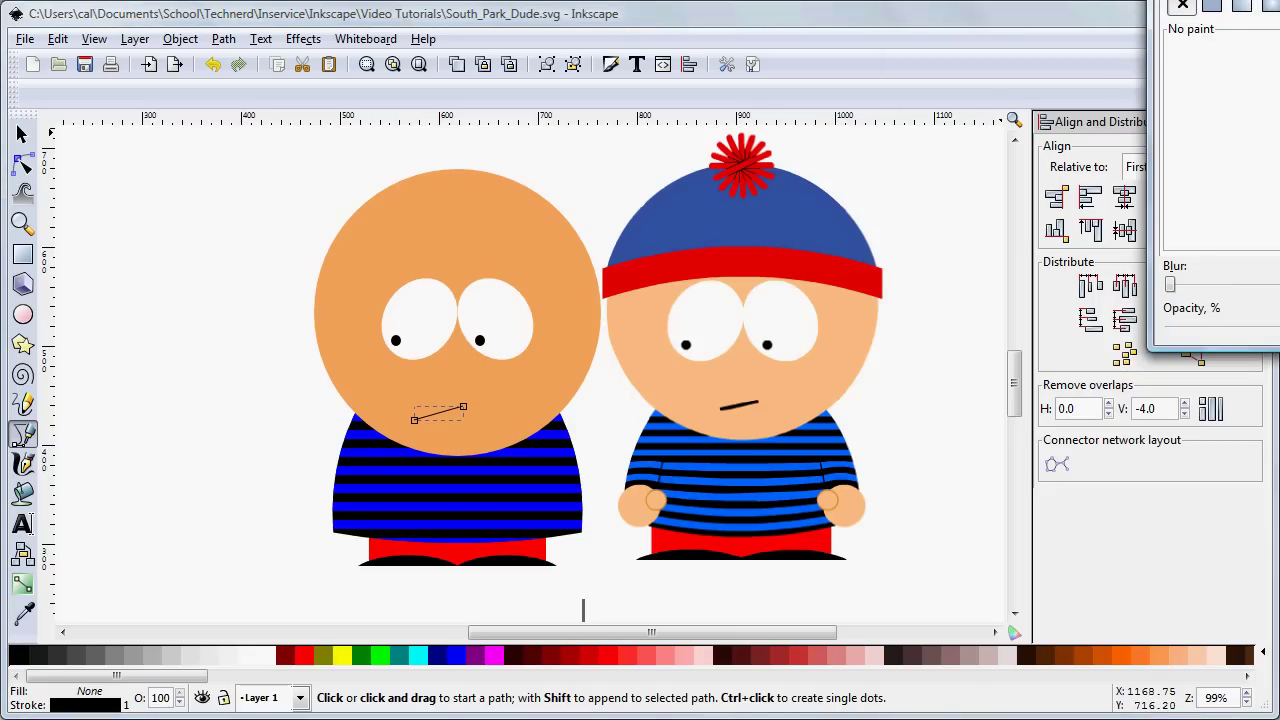
left_click_drag(1266, 2, 929, 122)
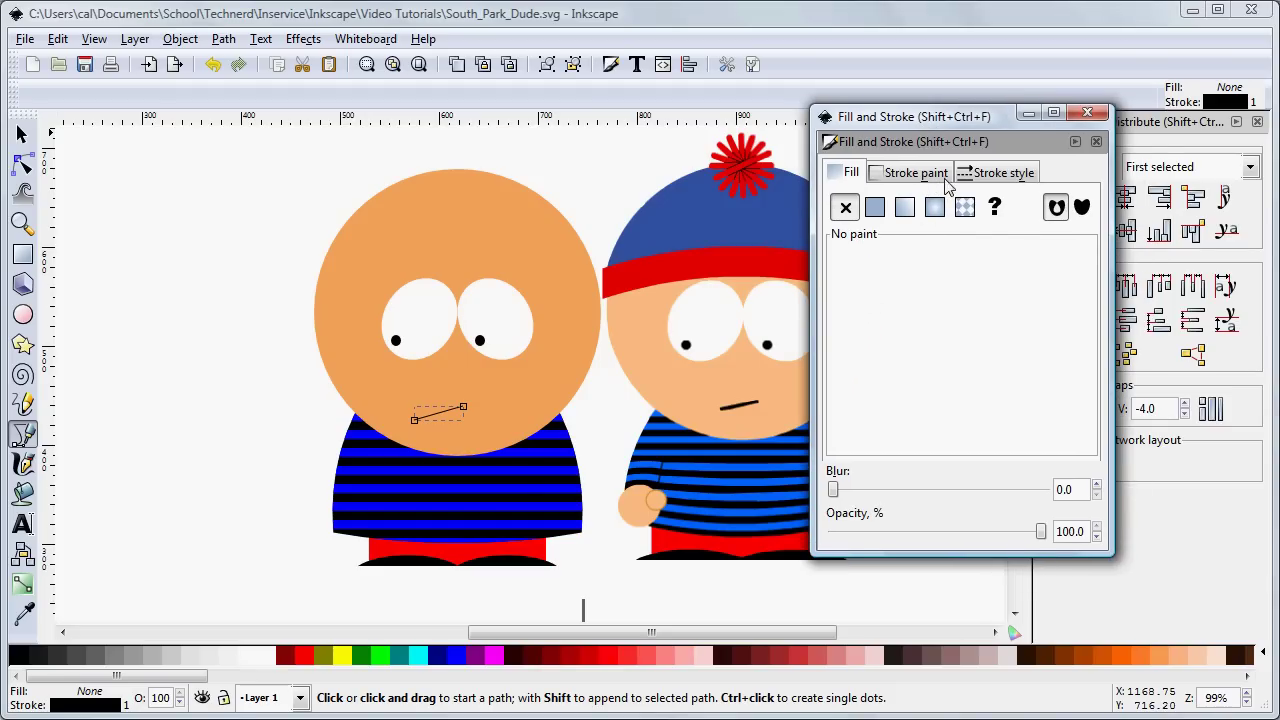
left_click(977, 176)
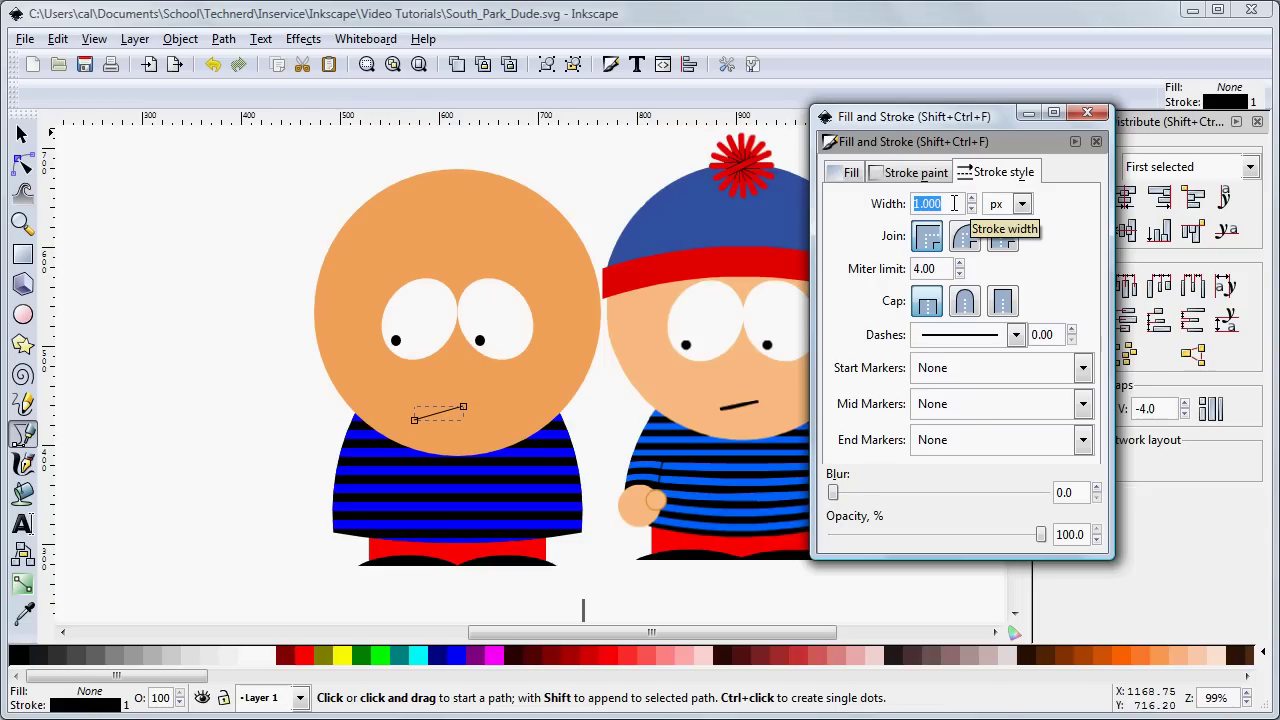
type("8")
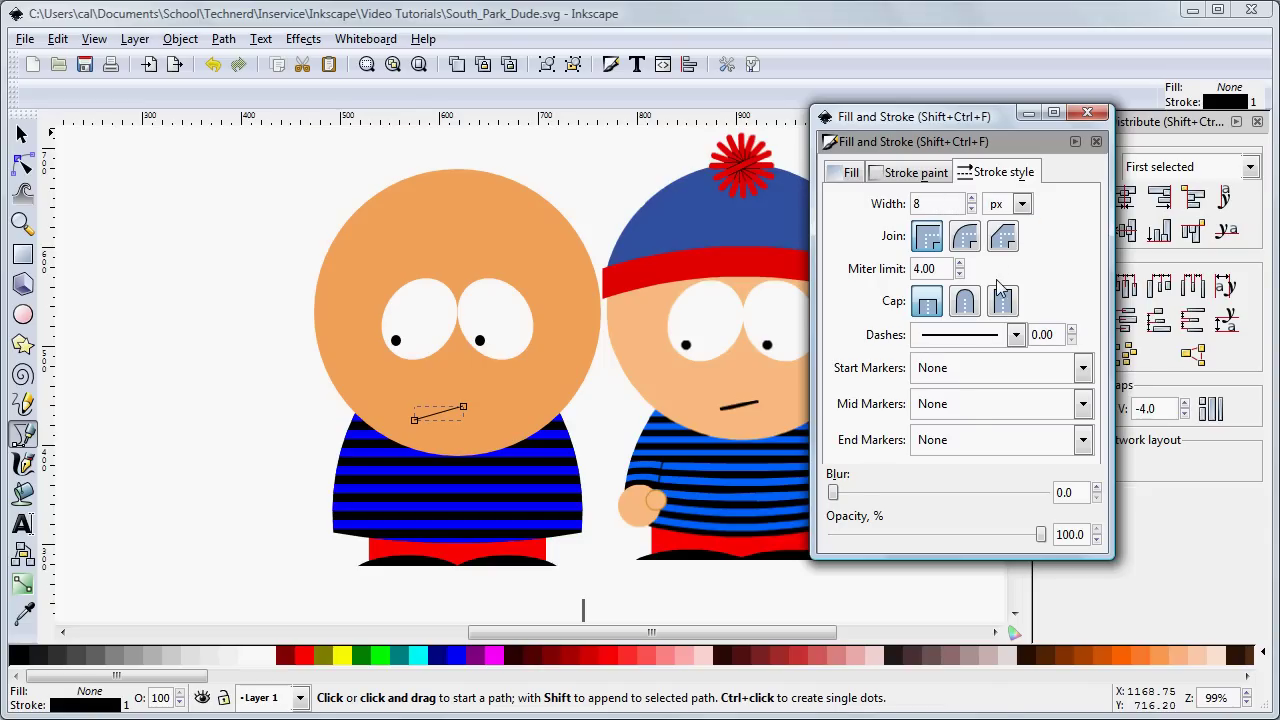
left_click(1066, 488)
type("1")
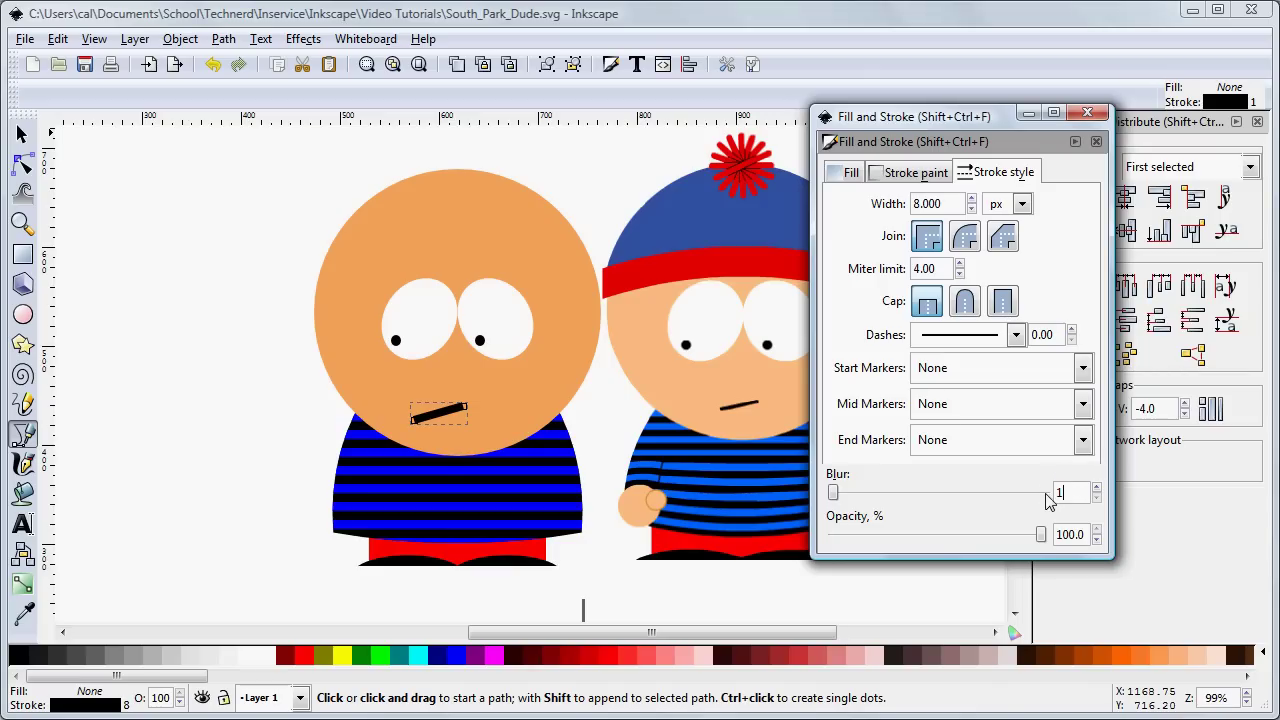
key("Return")
left_click(1089, 116)
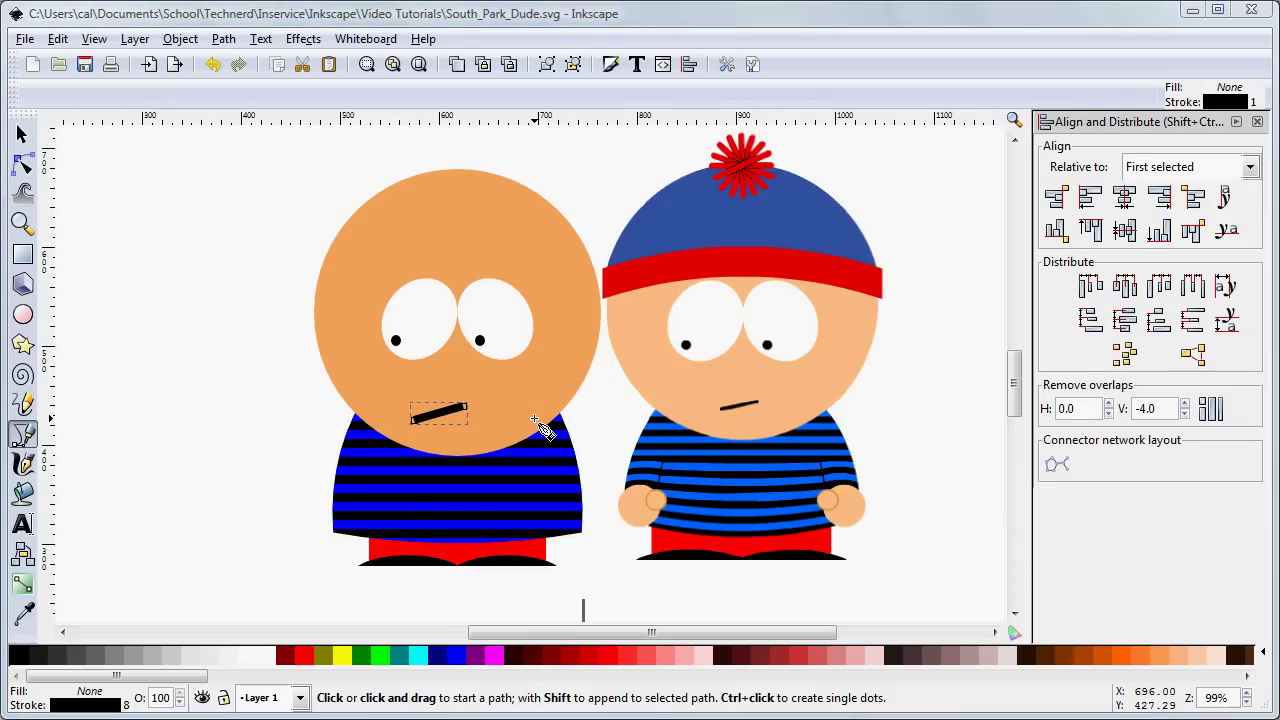
Set the mouth line's stroke width to 4 px and give it a round cap
key("ctrl+shift+f")
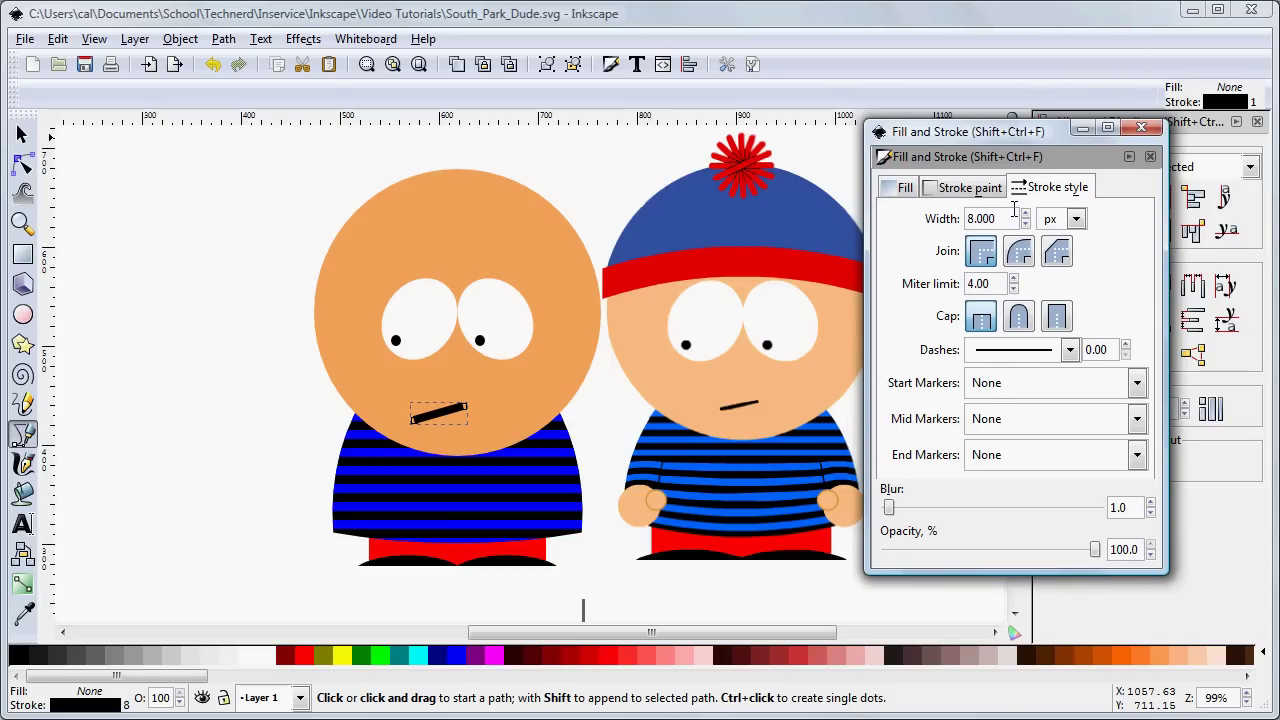
left_click_drag(1006, 216, 966, 218)
type("4")
left_click(1020, 318)
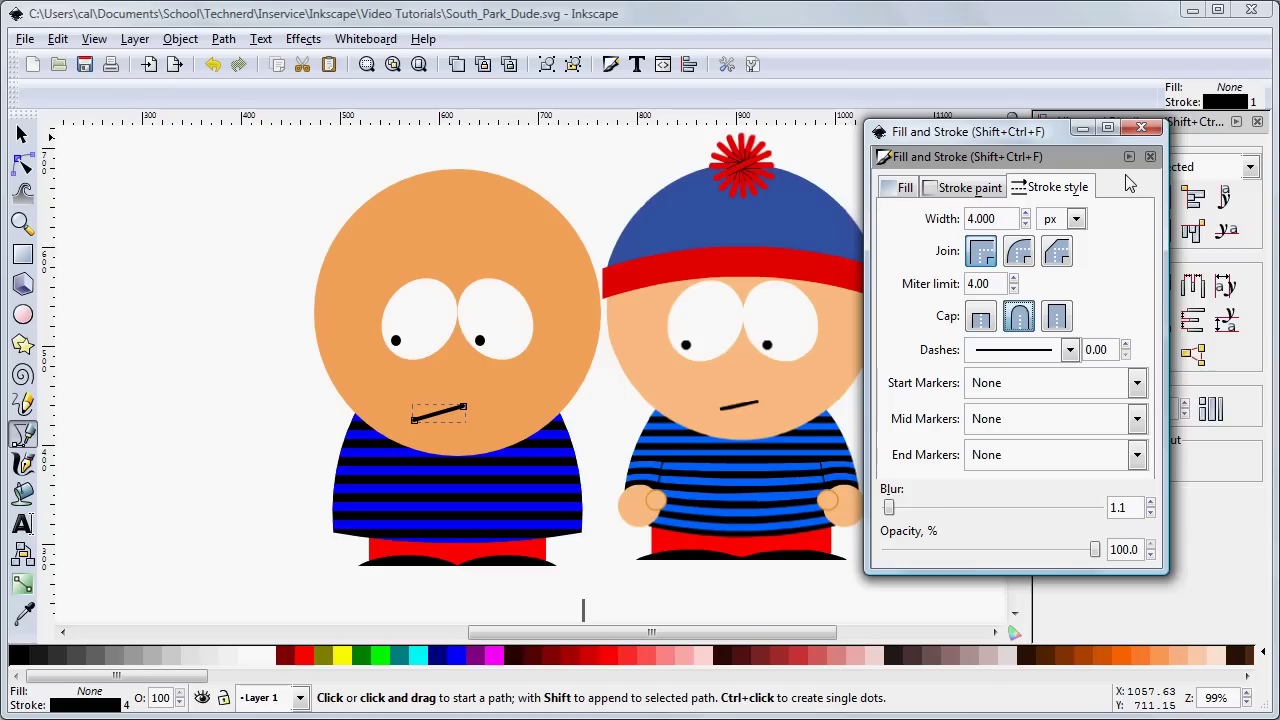
left_click(1141, 128)
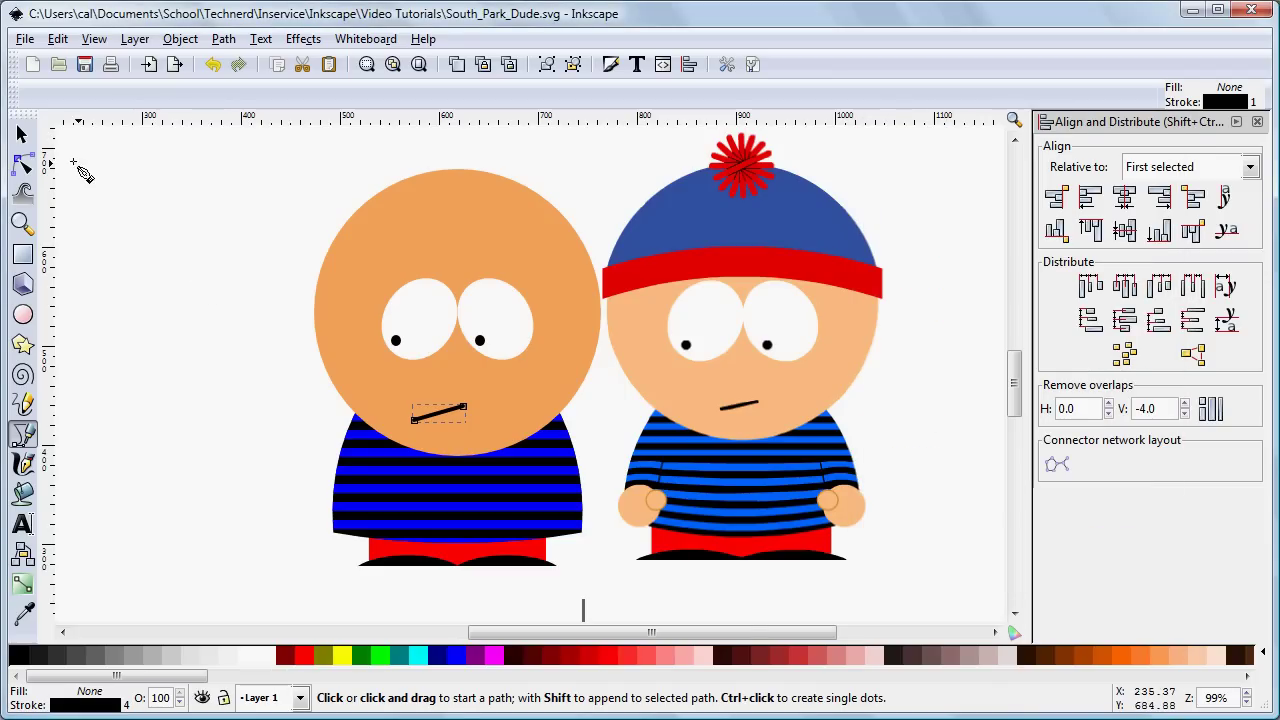
Move the mouth line to be centred under the eyes and adjust its end nodes to reduce the slant
left_click(22, 134)
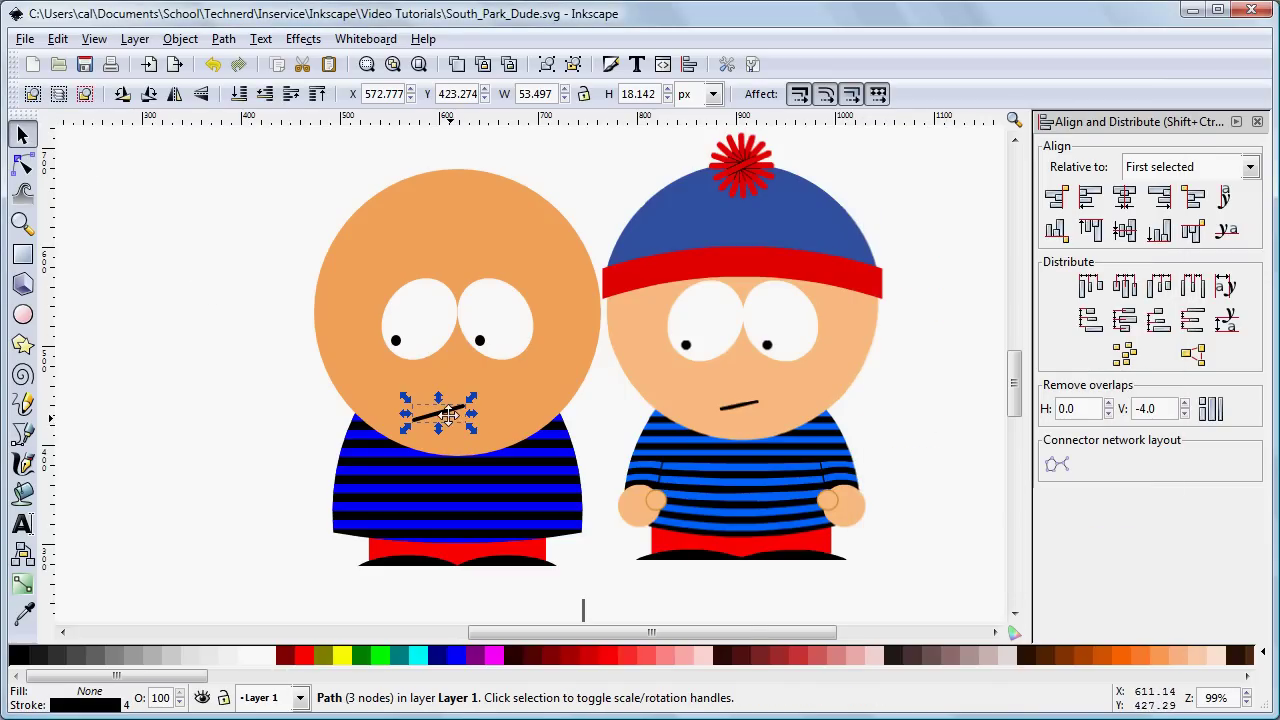
left_click_drag(451, 413, 472, 407)
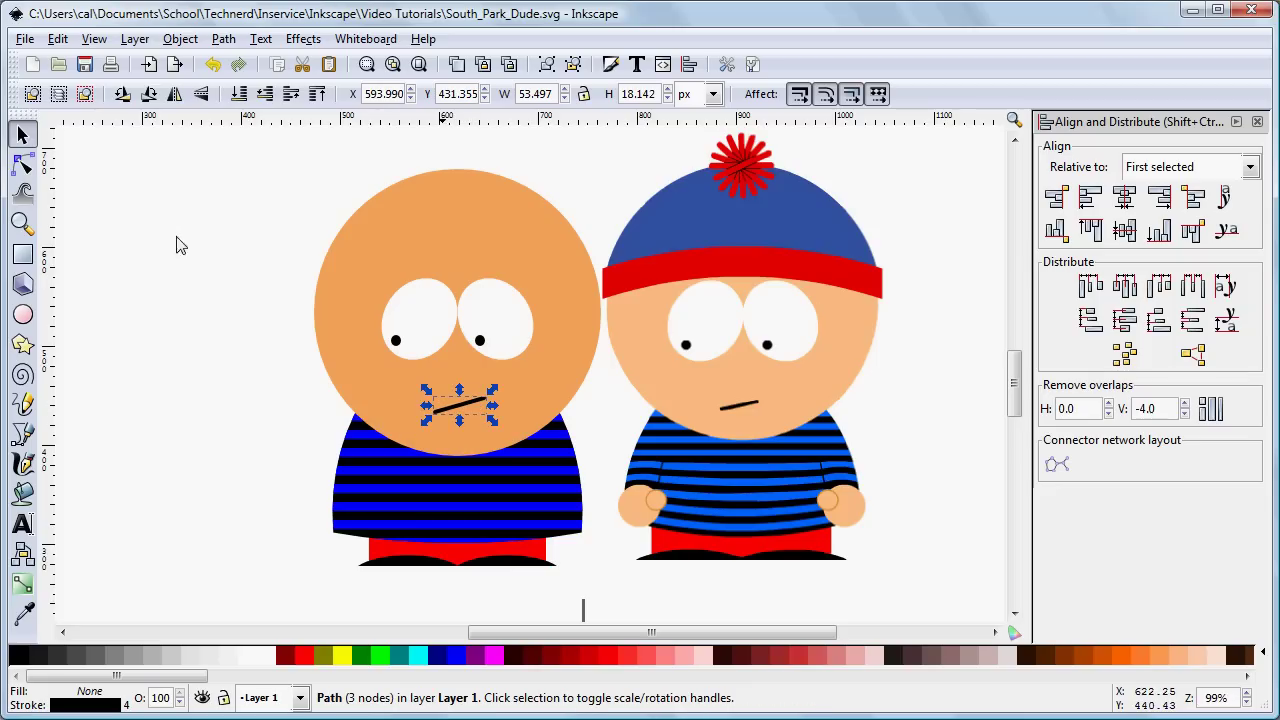
left_click(22, 164)
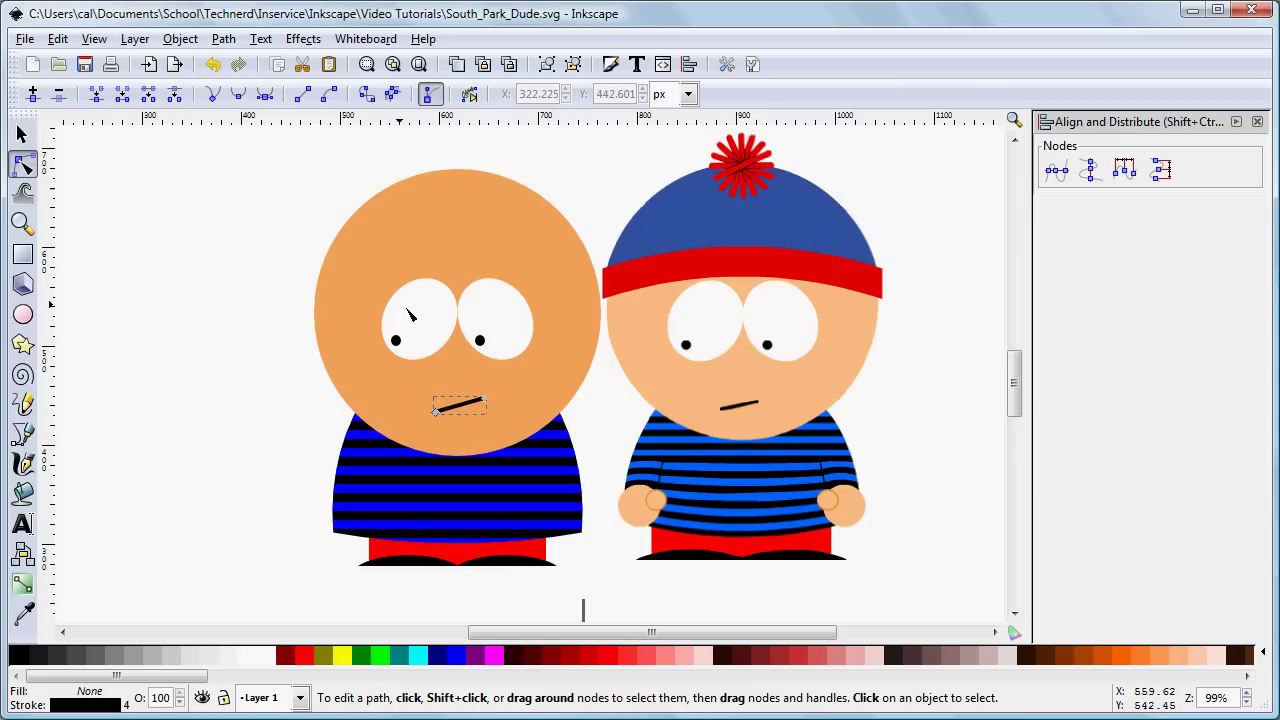
left_click(486, 401)
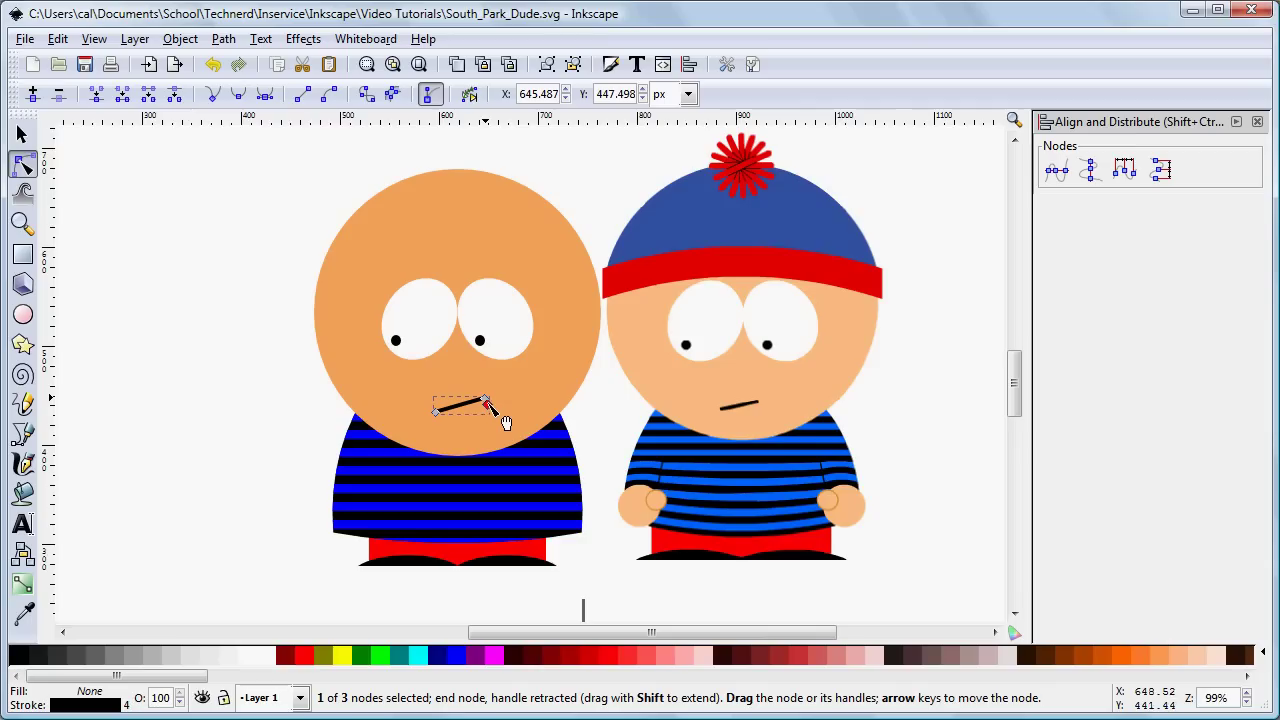
key("alt+Left")
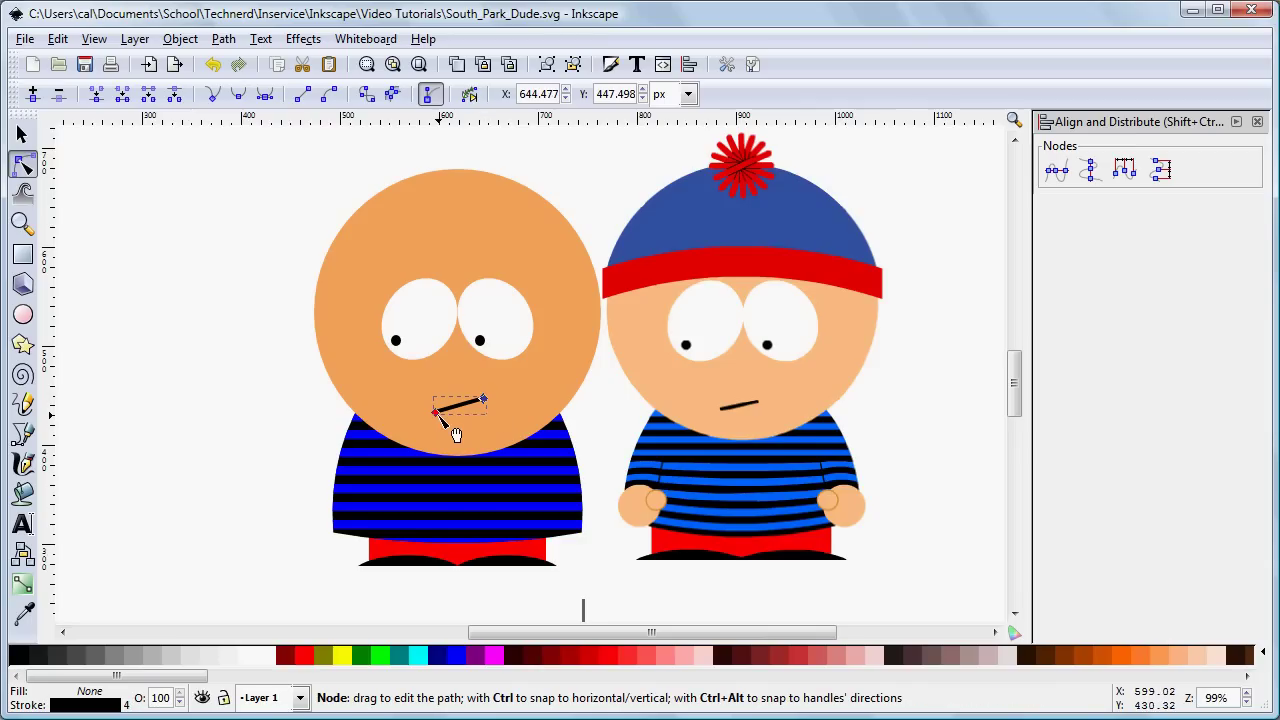
left_click(436, 410)
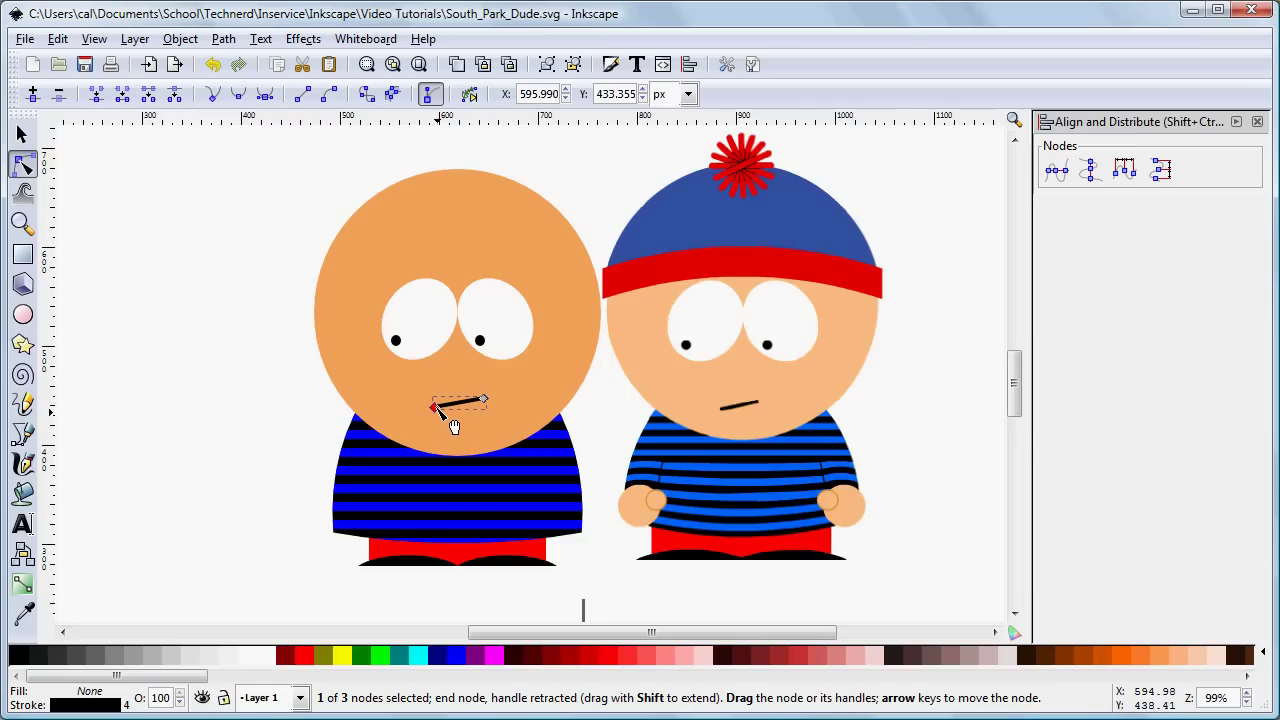
left_click_drag(437, 410, 429, 410)
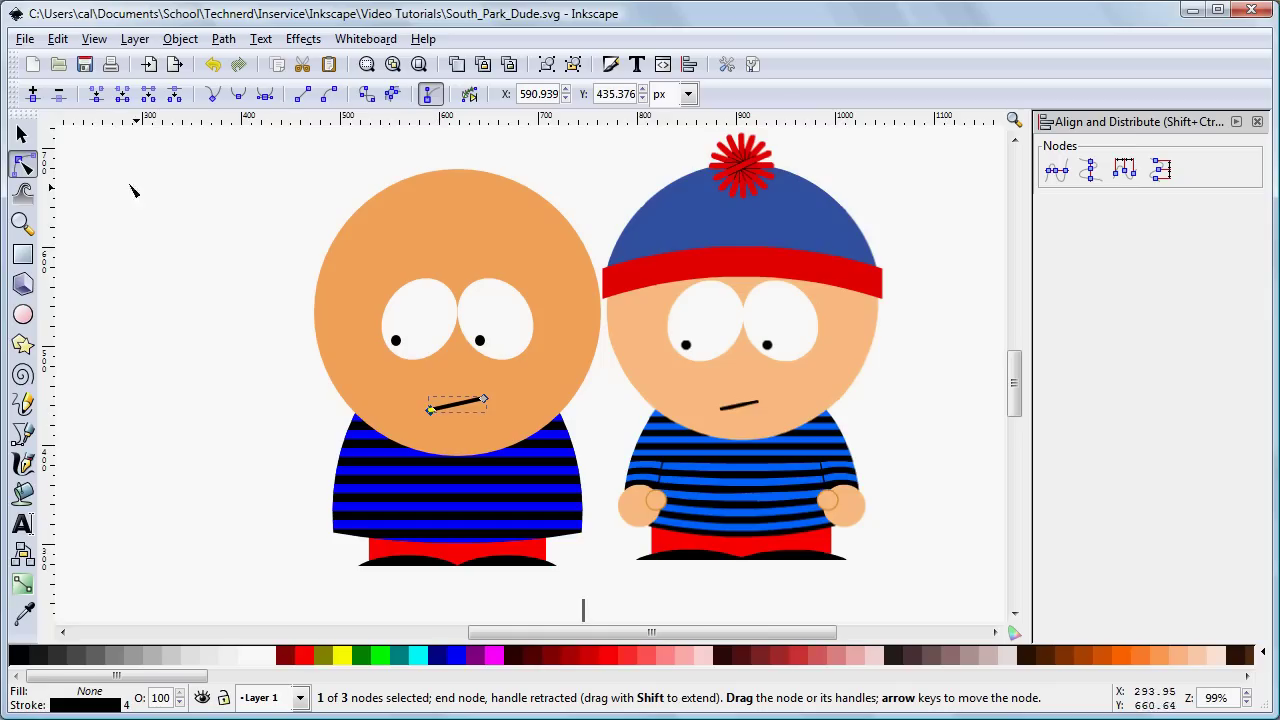
left_click(22, 133)
left_click(237, 477)
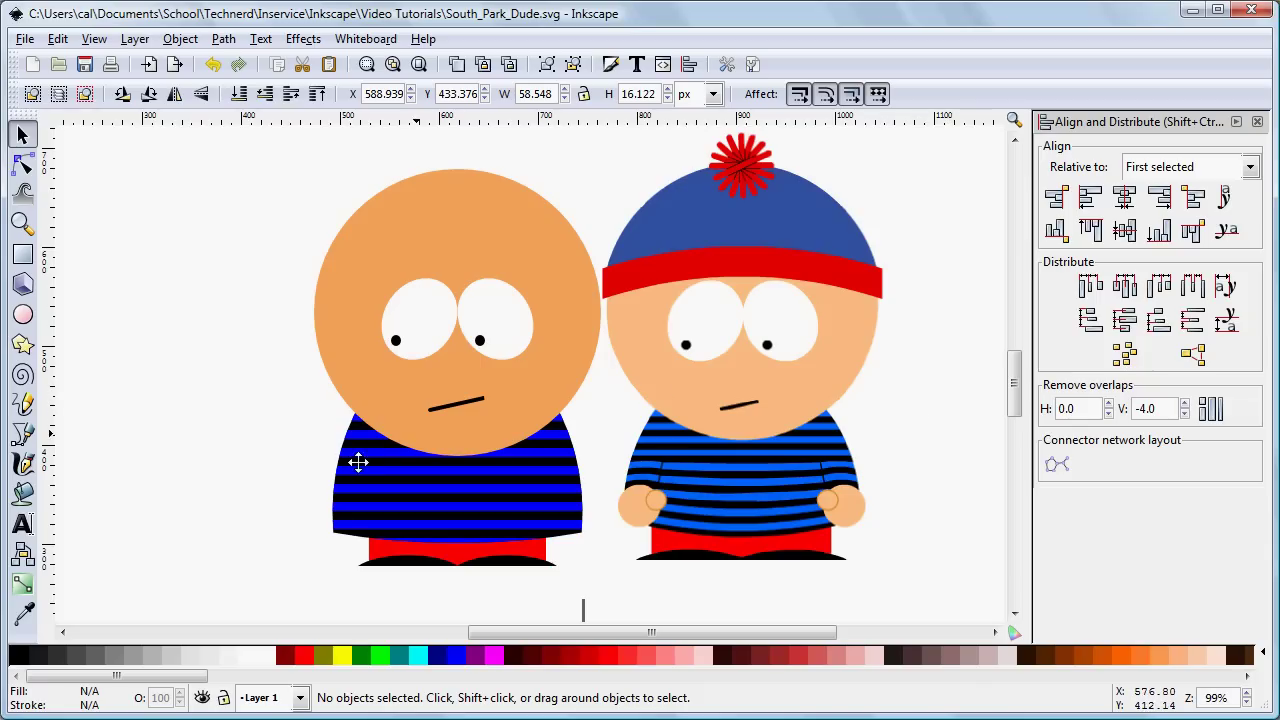
Draw a circle about 44 px across beside the bald character and fill it with the head's sampled orange
left_click(23, 315)
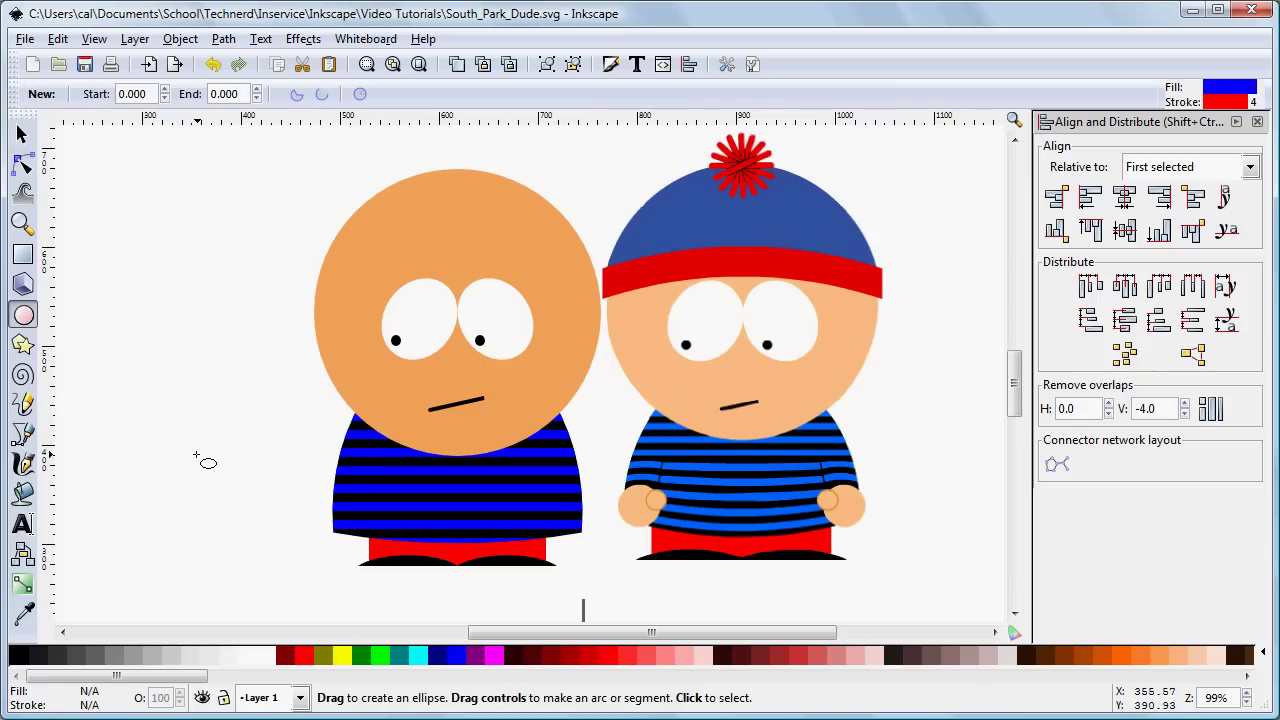
key("ctrl")
left_click_drag(195, 453, 239, 498)
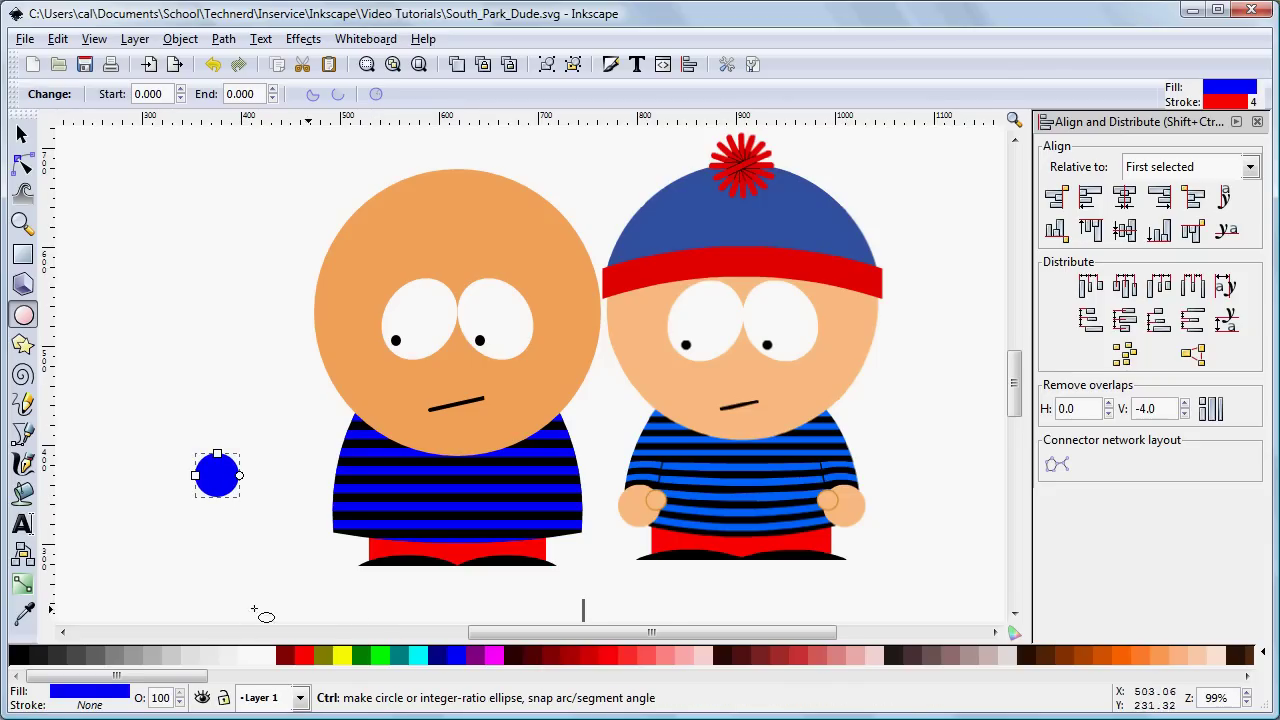
left_click(24, 615)
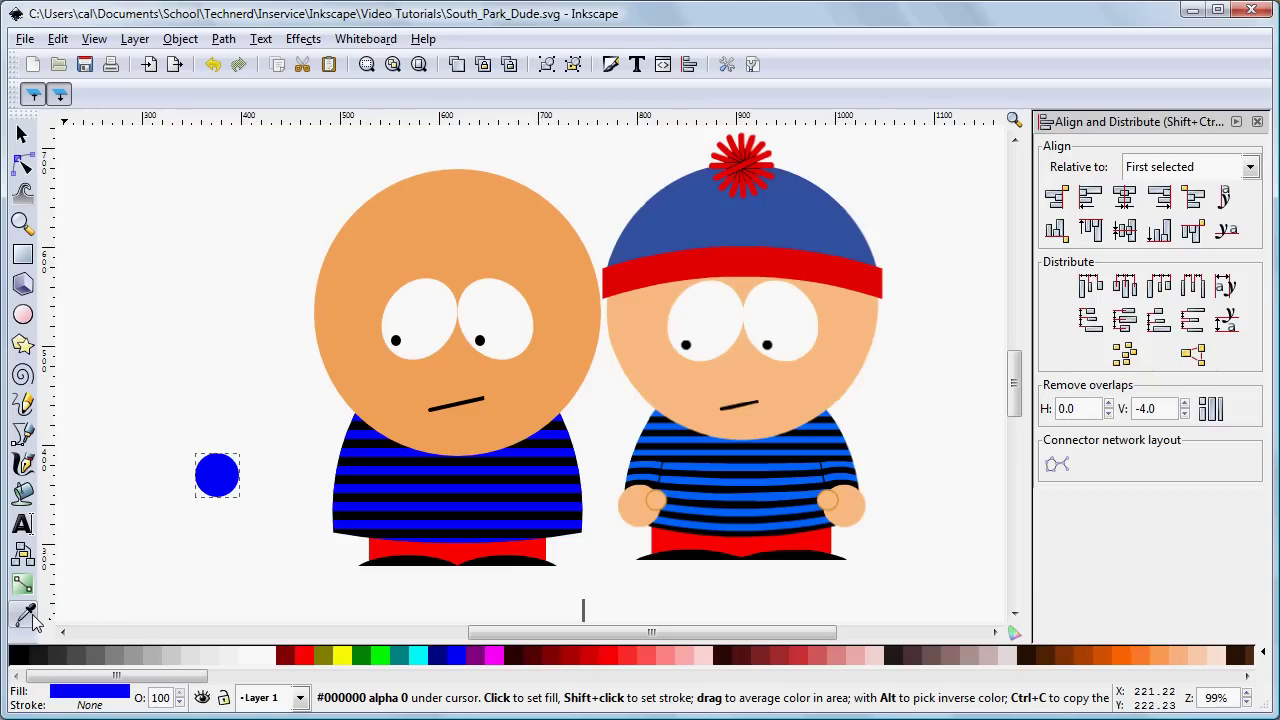
left_click(380, 250)
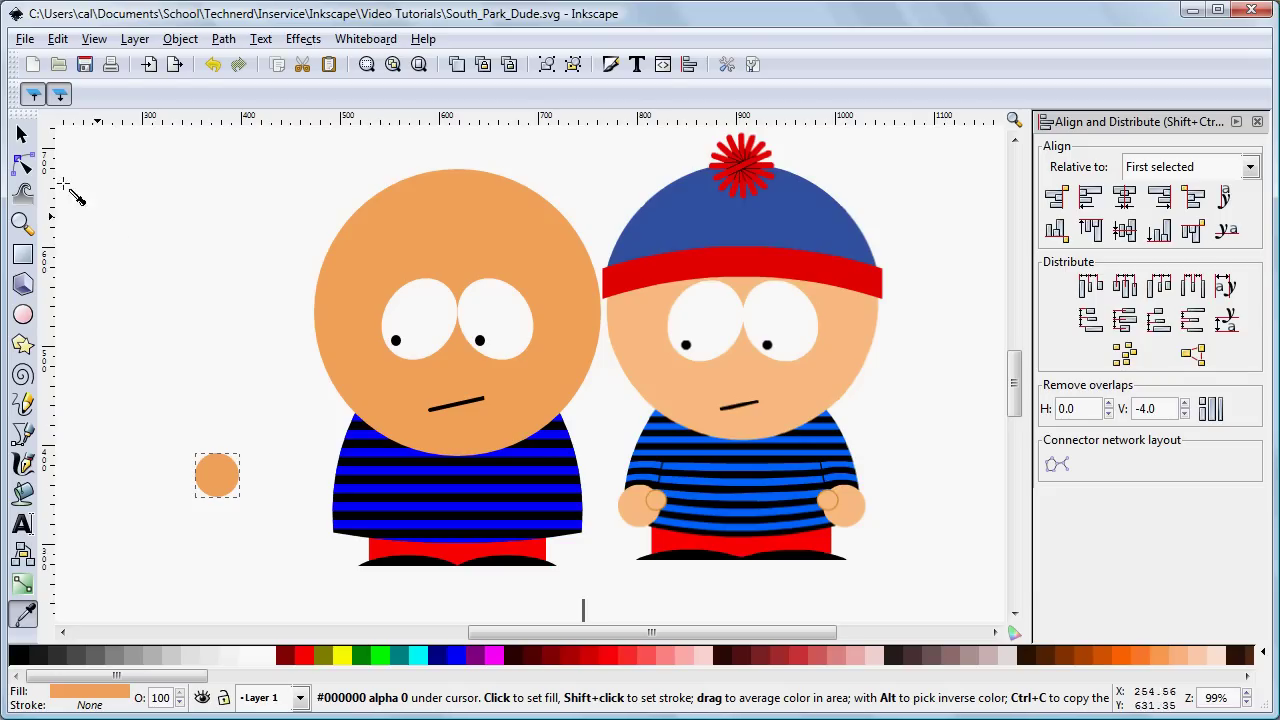
Duplicate the orange circle and place the copy just above and to the right of the original
left_click(22, 134)
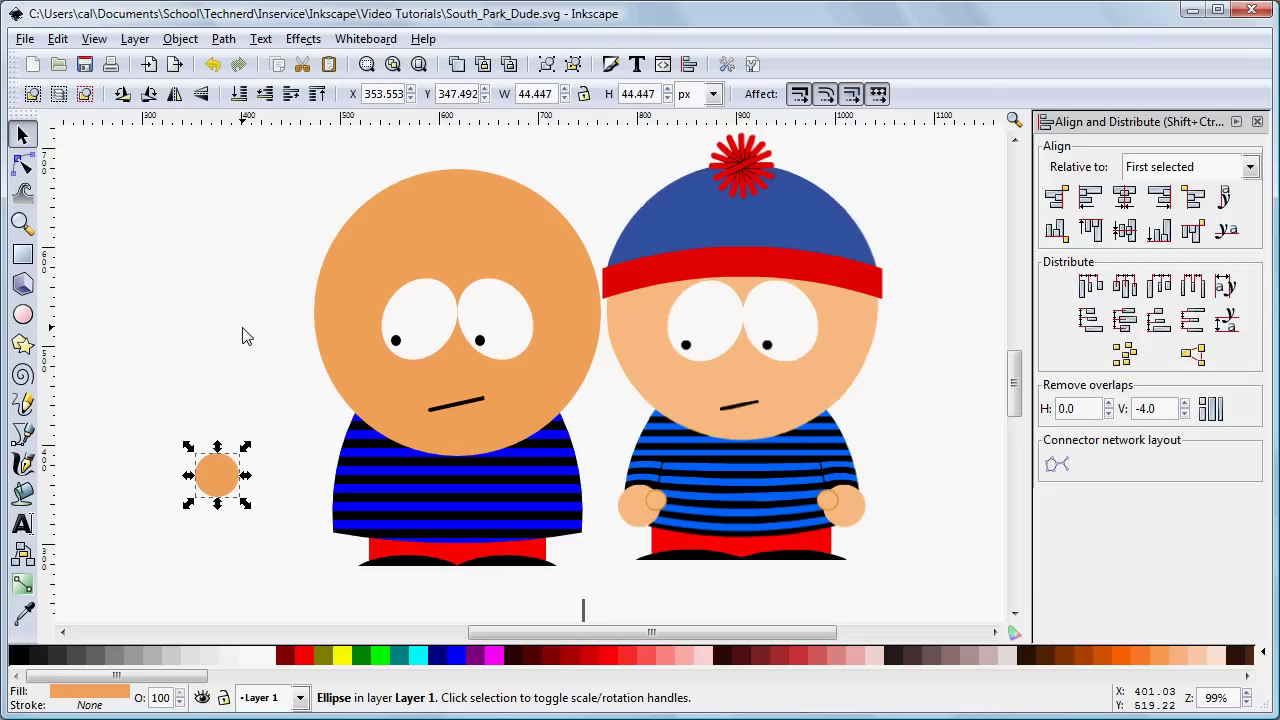
key("ctrl")
left_click_drag(221, 462, 241, 429)
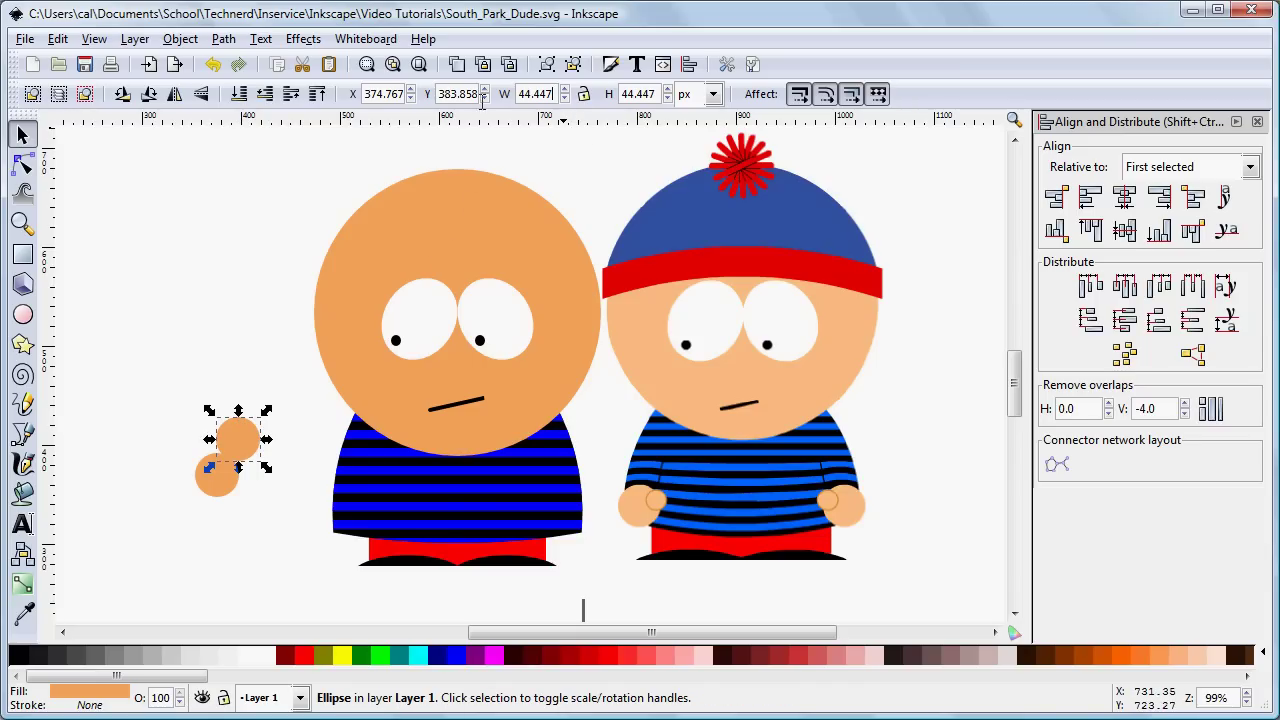
Resize the duplicate circle to 20 × 20 px and move it to the upper-right edge of the larger circle
key("ctrl+a")
type("20")
key("Tab")
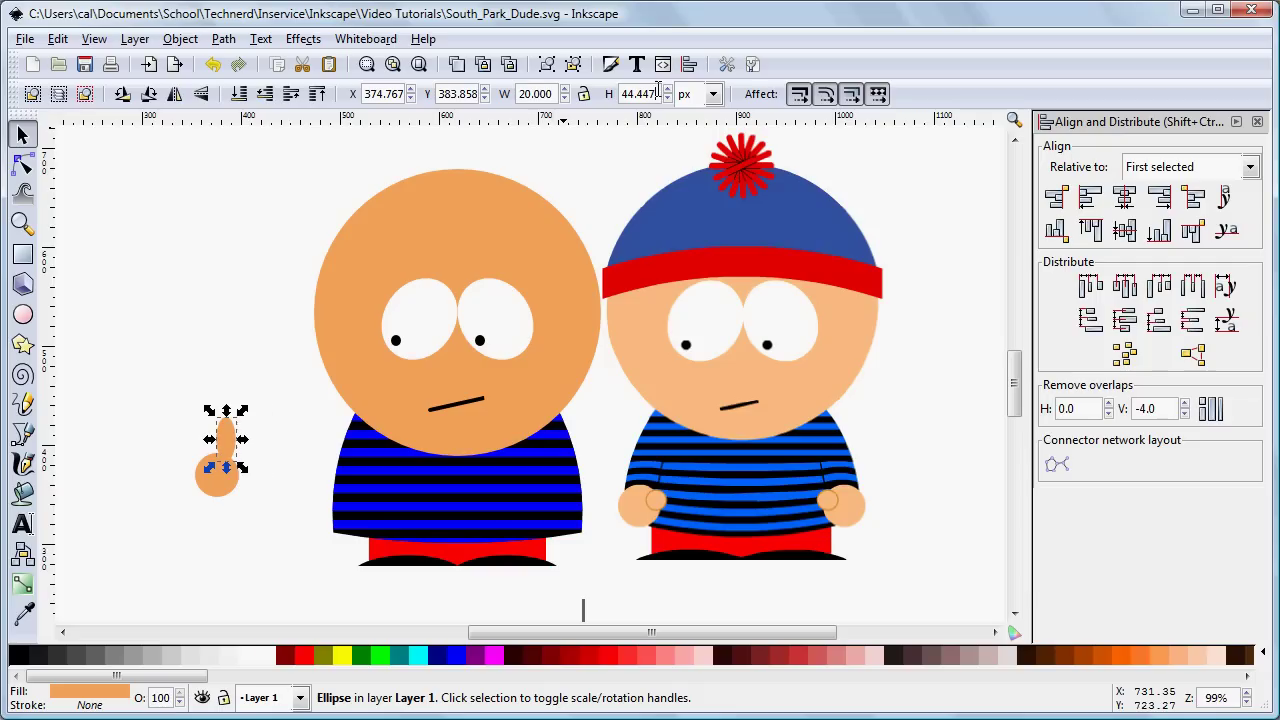
type("20")
key("Return")
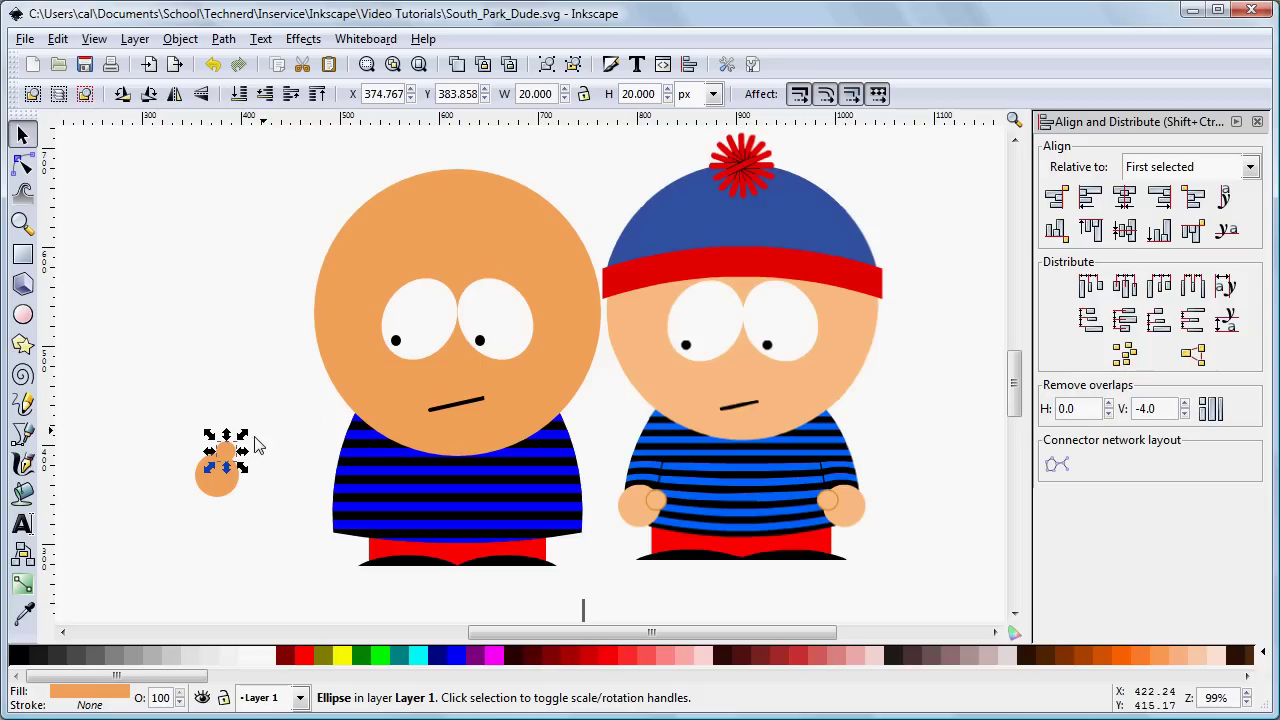
left_click_drag(226, 449, 242, 438)
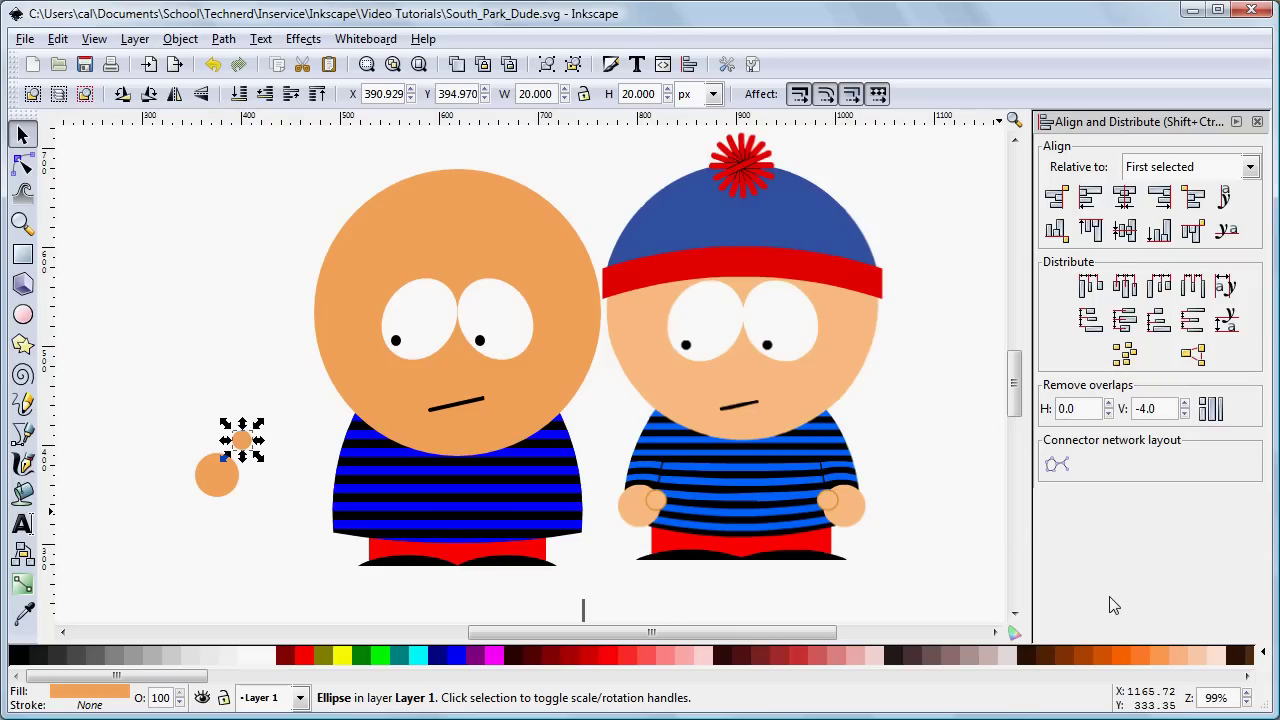
Apply an orange palette colour as the small circle's stroke and set the stroke width to 4 px
right_click(1157, 660)
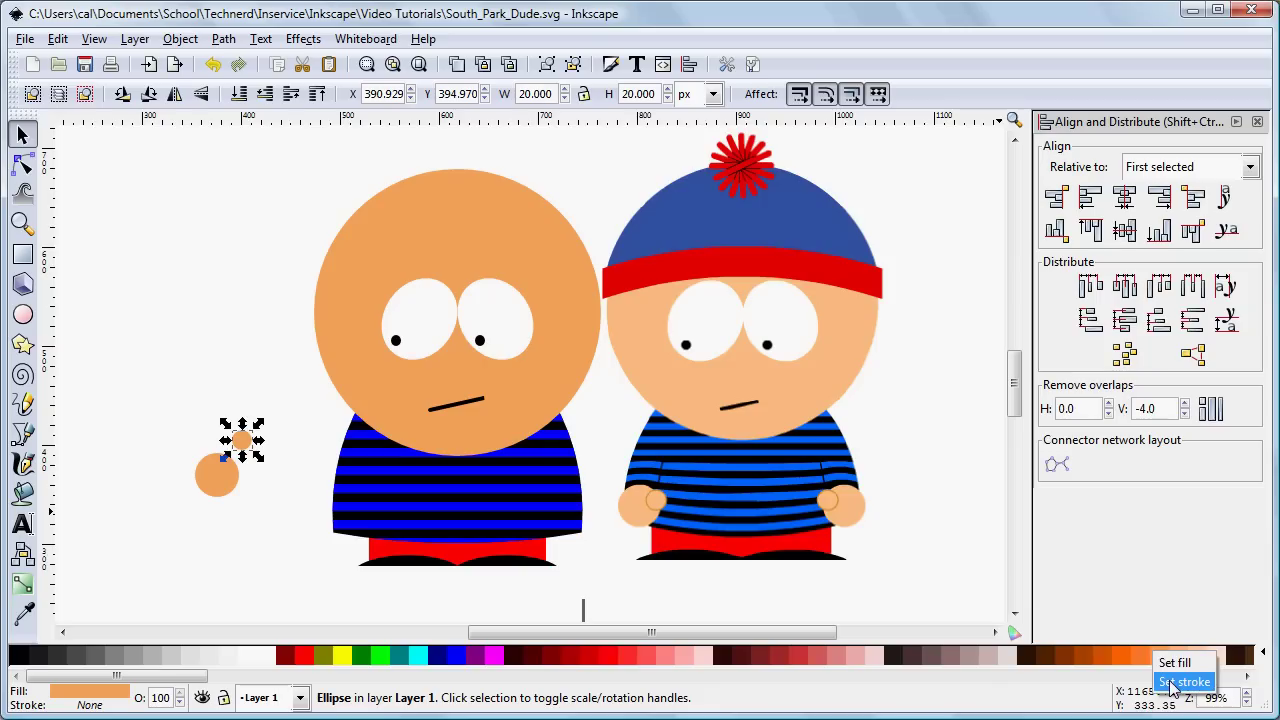
left_click(1174, 681)
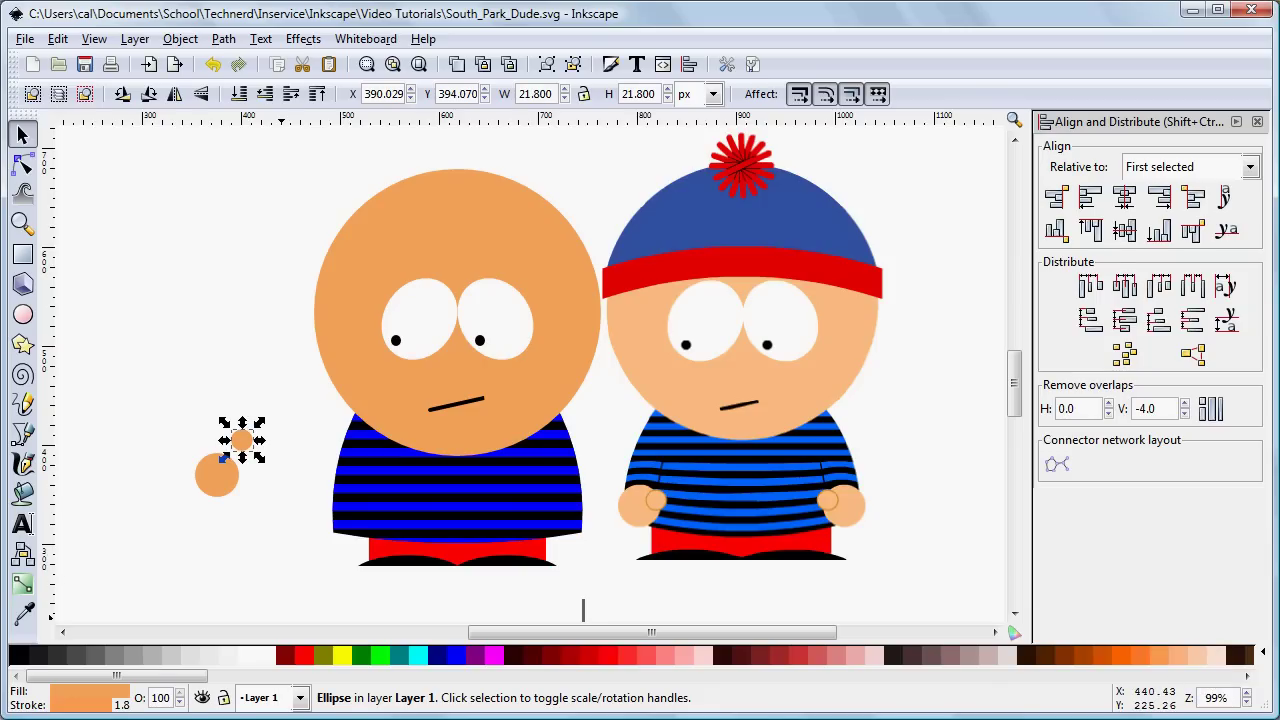
left_click(120, 705)
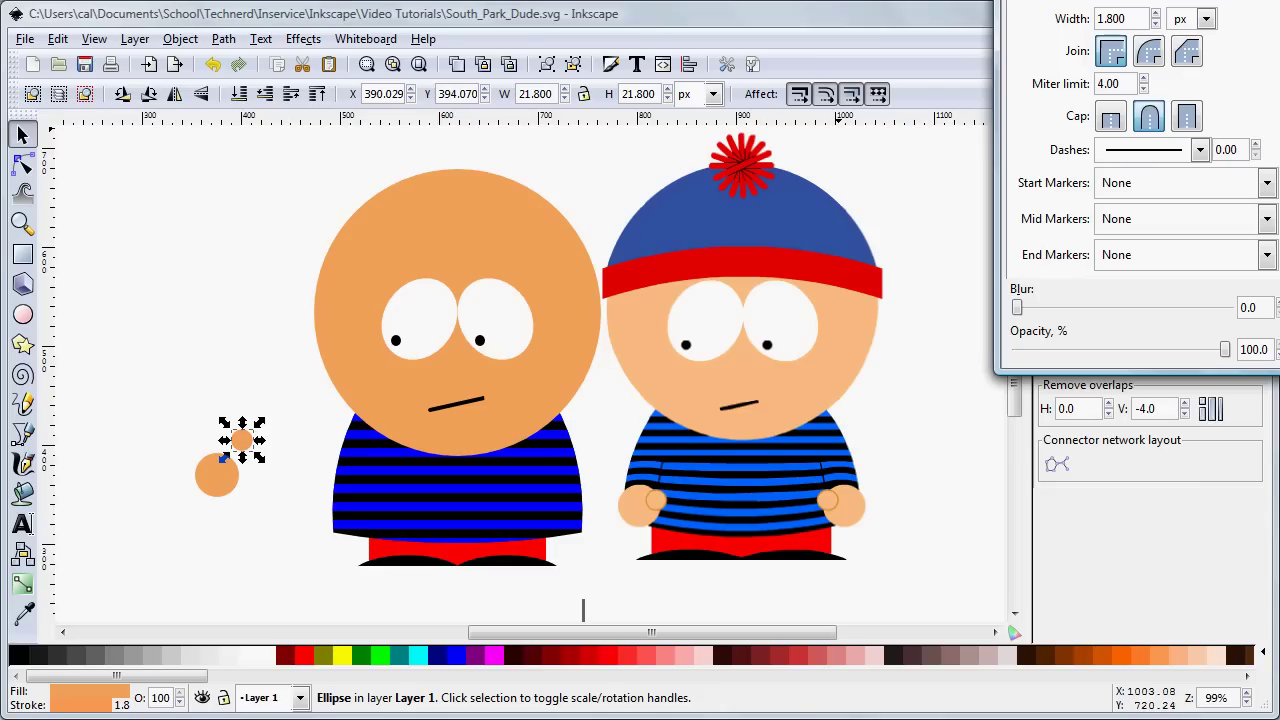
left_click_drag(1095, 0, 981, 78)
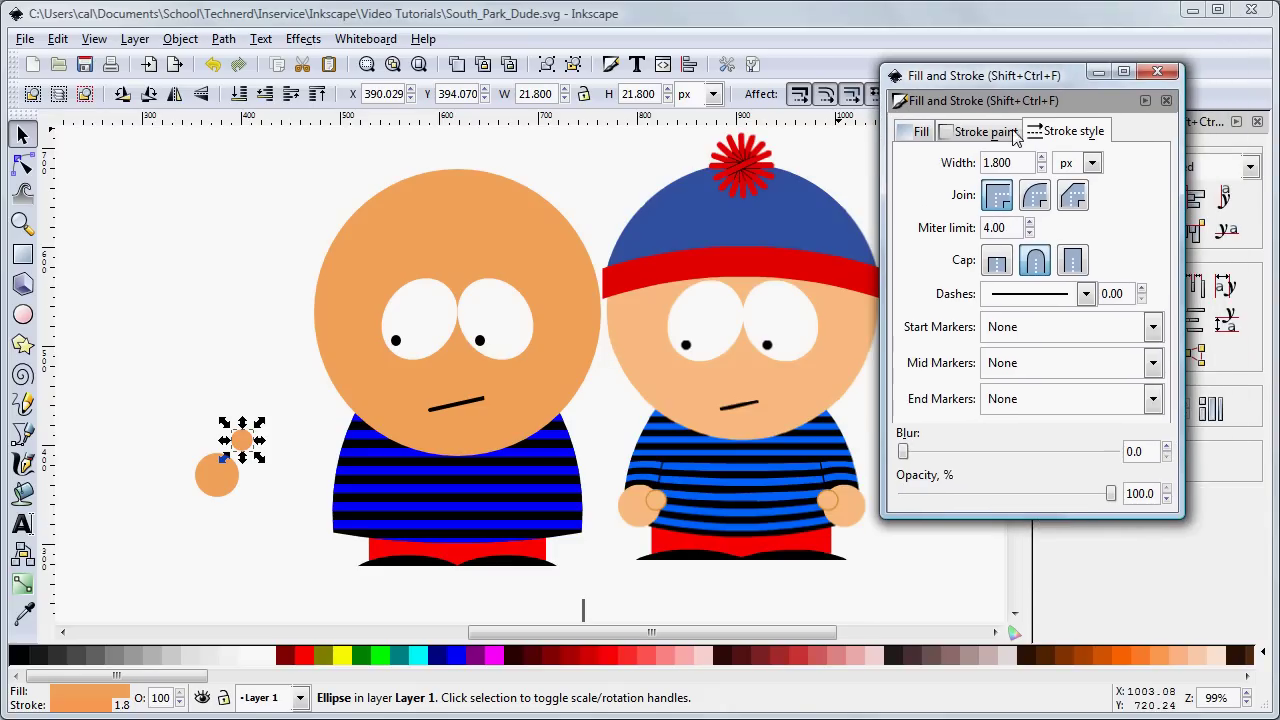
left_click_drag(1010, 162, 941, 166)
type("4")
key("Return")
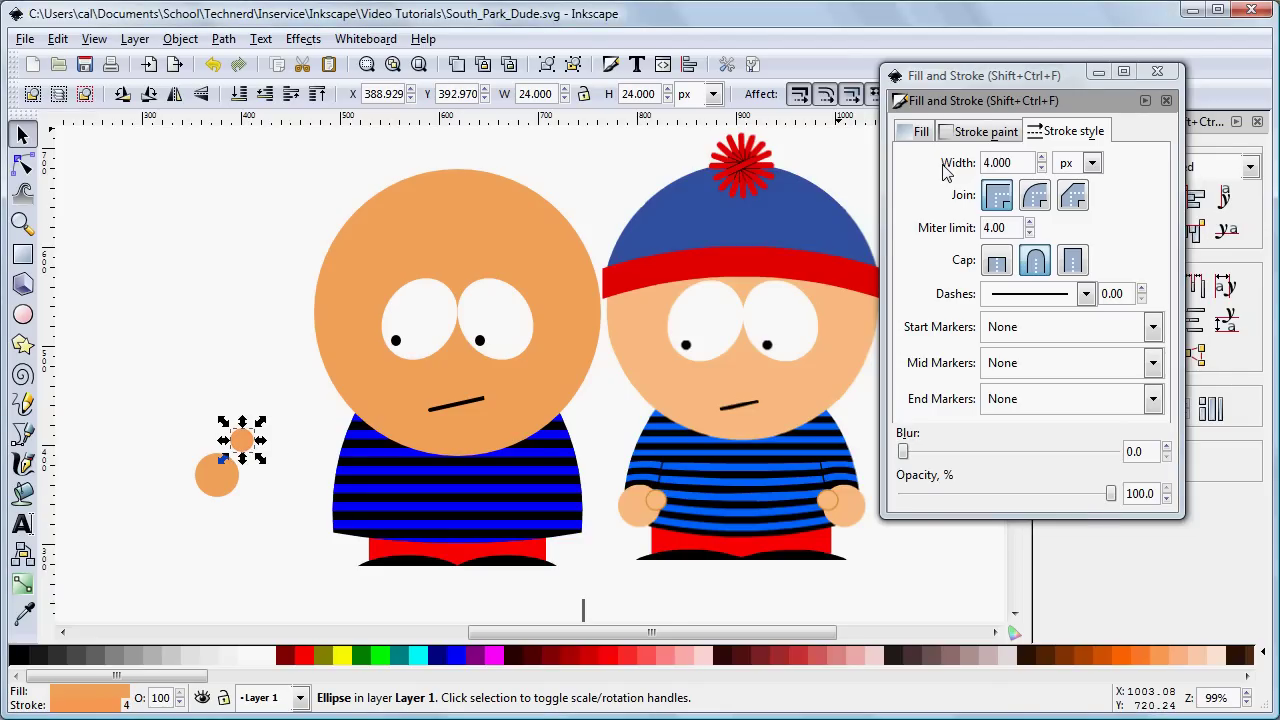
Change the small circle's stroke paint to a slightly darker orange than its fill
left_click(1007, 136)
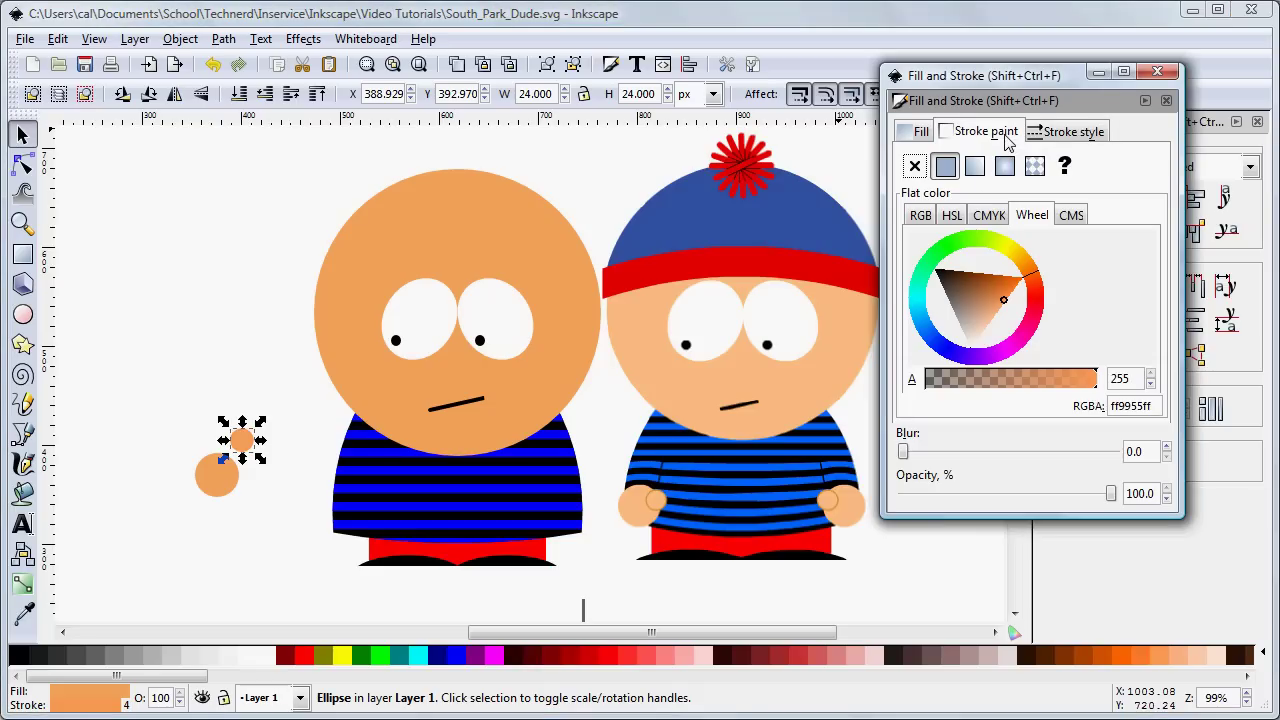
left_click(999, 289)
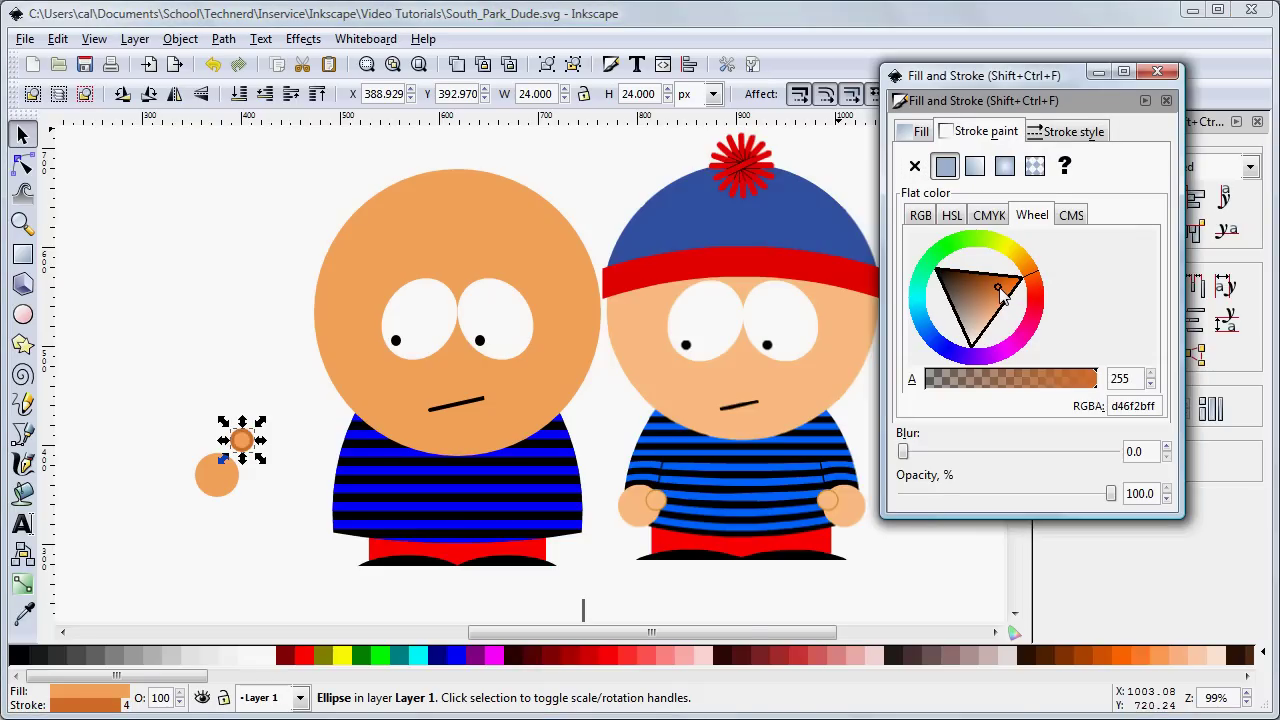
left_click(1000, 294)
Set the small circle's stroke width to 2.5 px
left_click(1079, 139)
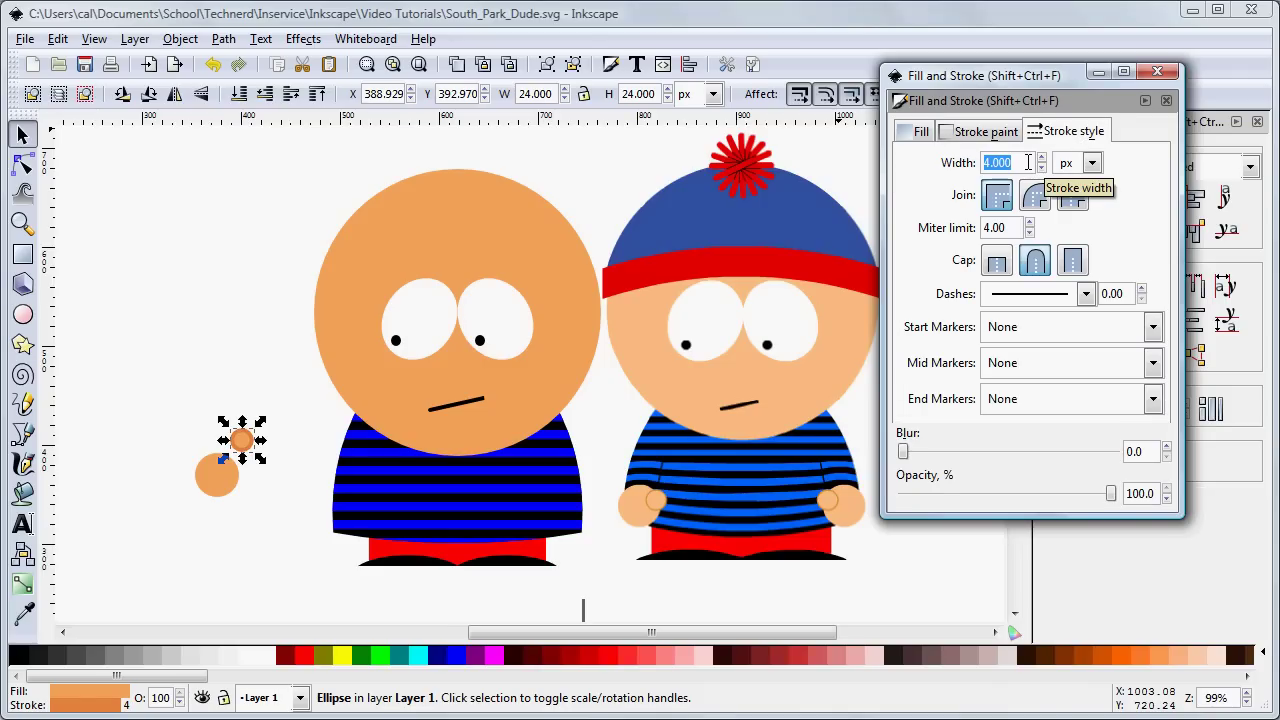
type("2")
key("Return")
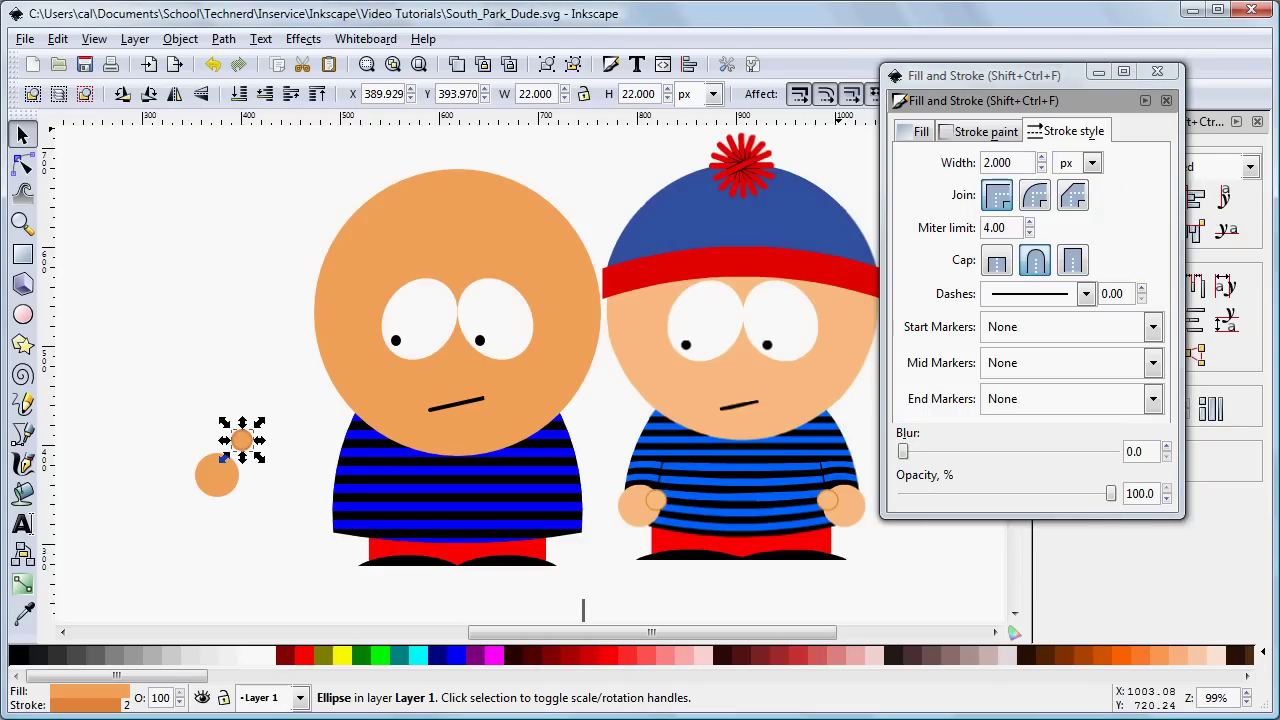
left_click(1018, 163)
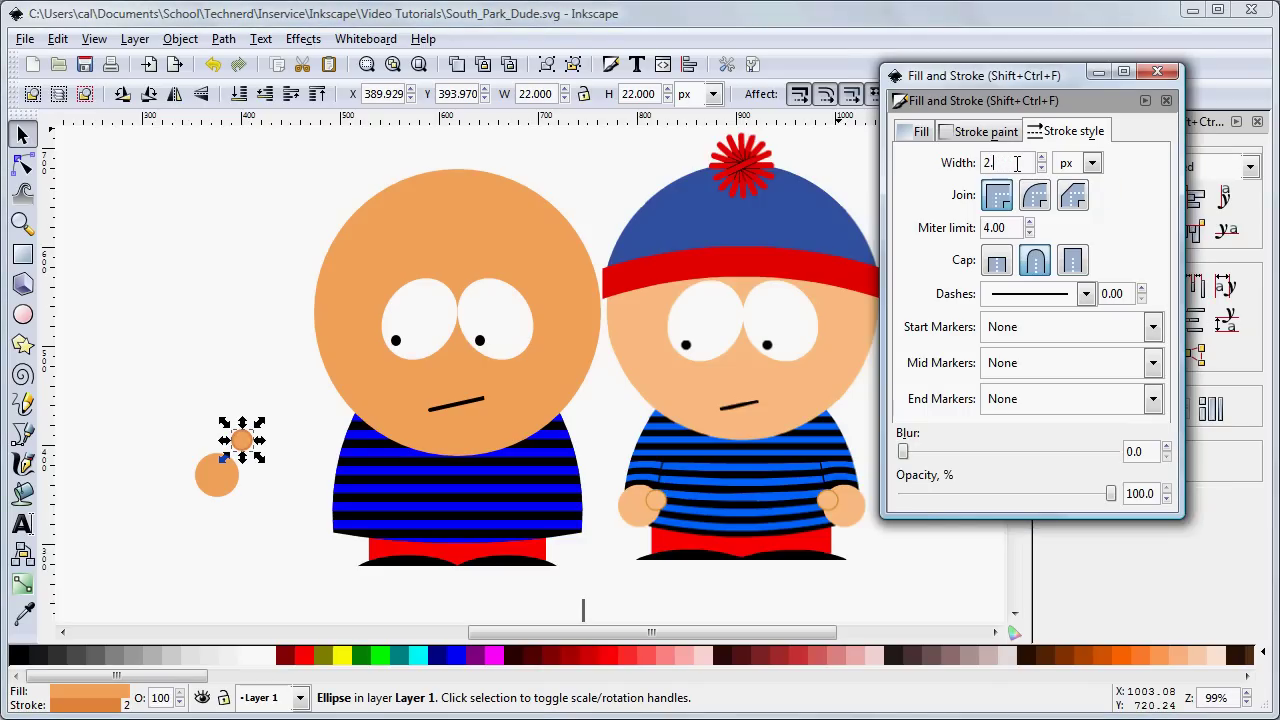
type("5")
key("Return")
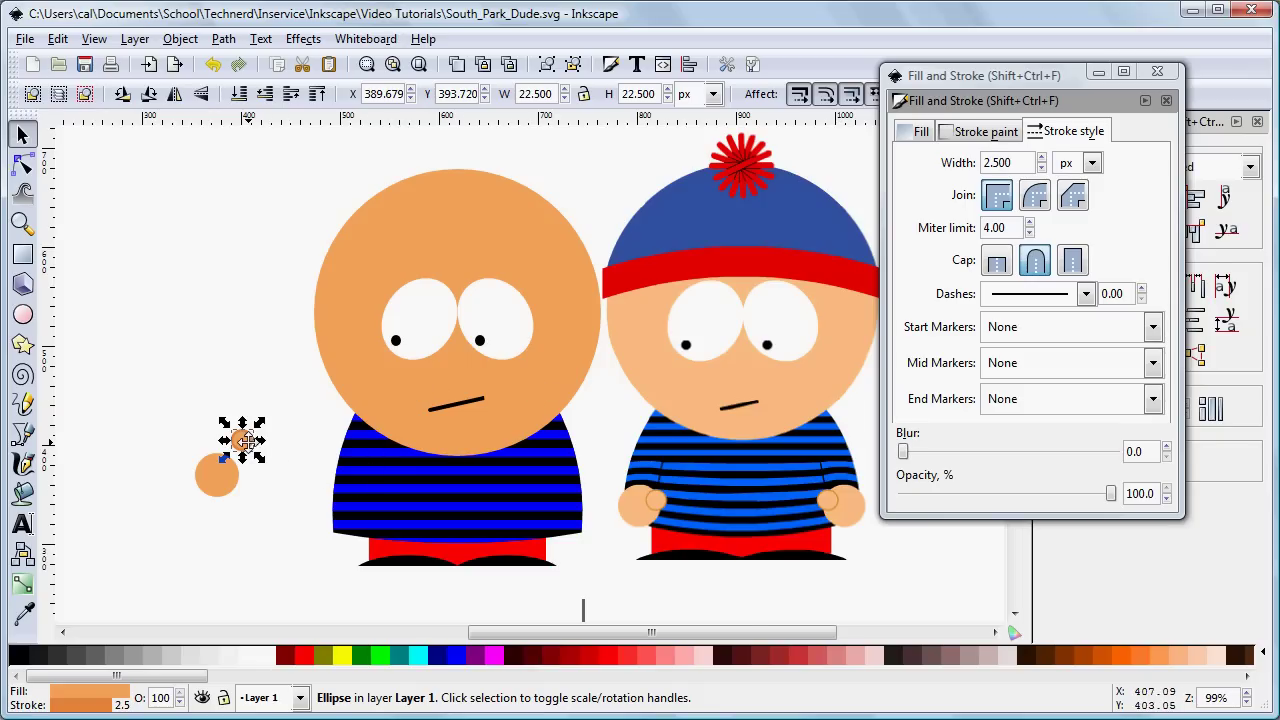
Move the small circle onto the larger circle's upper-right edge as a thumb and group the two circles
left_click_drag(243, 443, 237, 471)
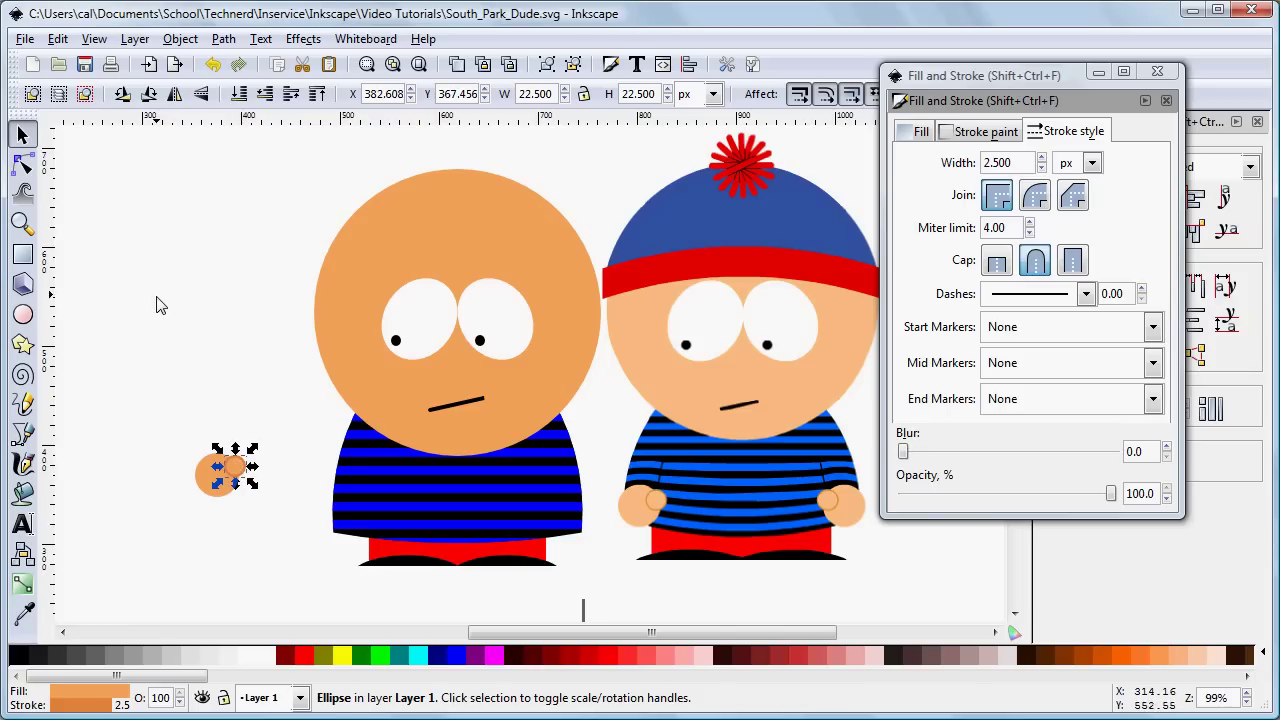
left_click(124, 334)
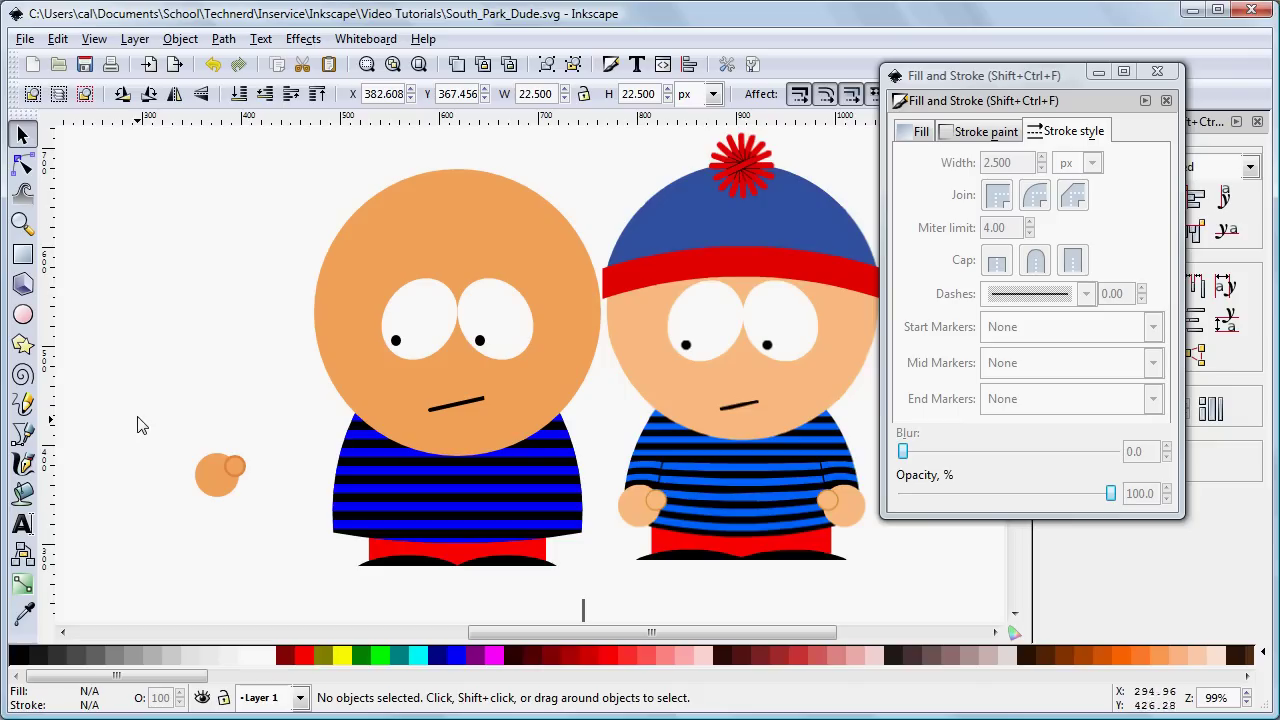
mouse_move(137, 420)
left_mouse_down()
mouse_move(263, 486)
mouse_move(287, 520)
left_mouse_up()
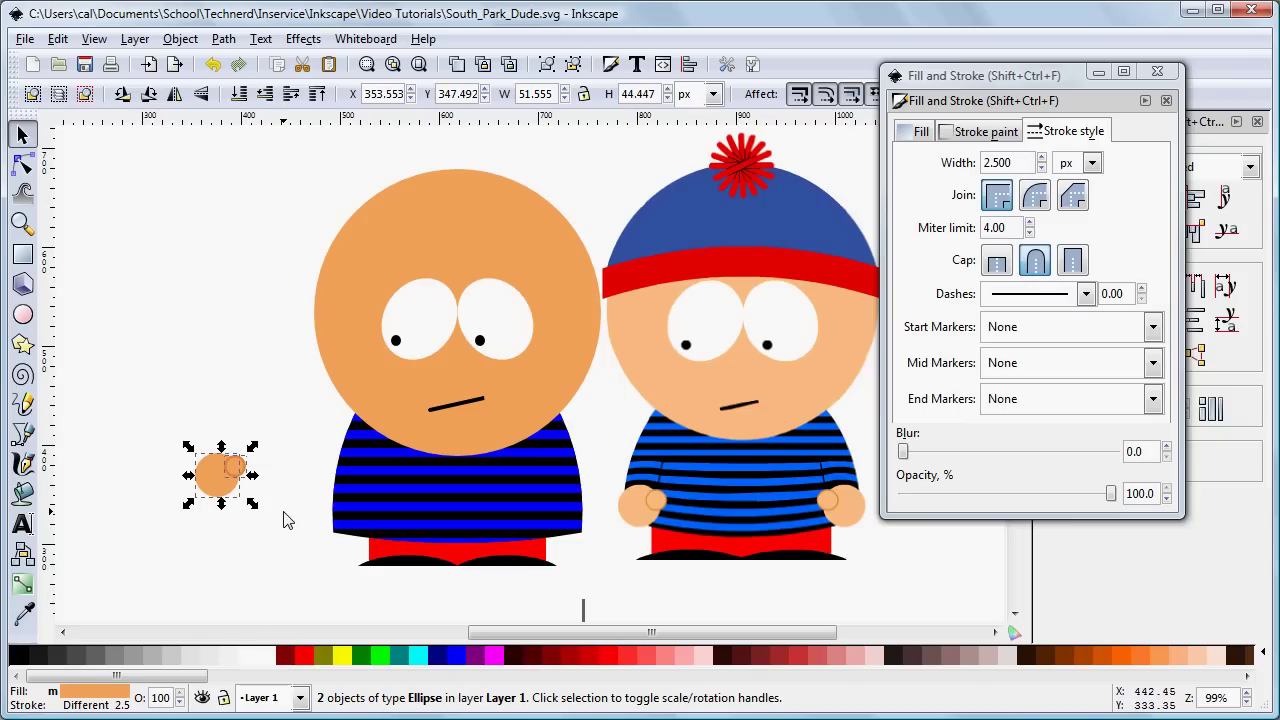
key("ctrl")
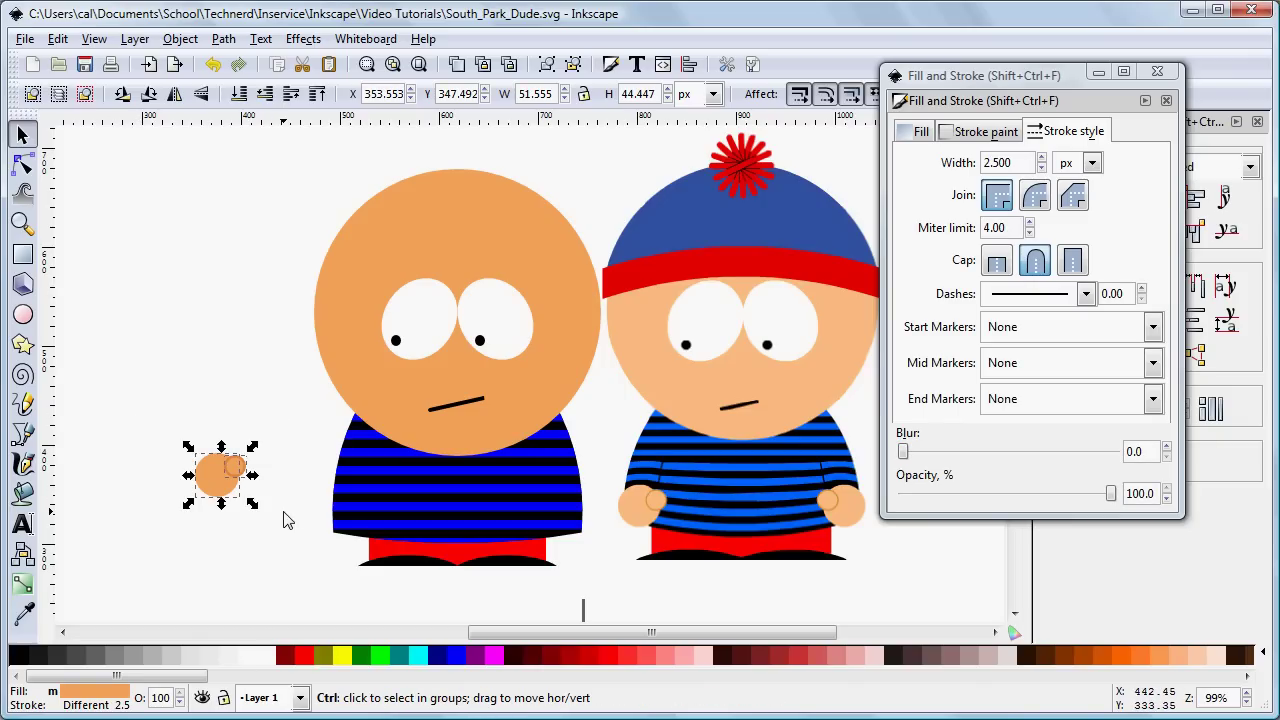
key("ctrl+g")
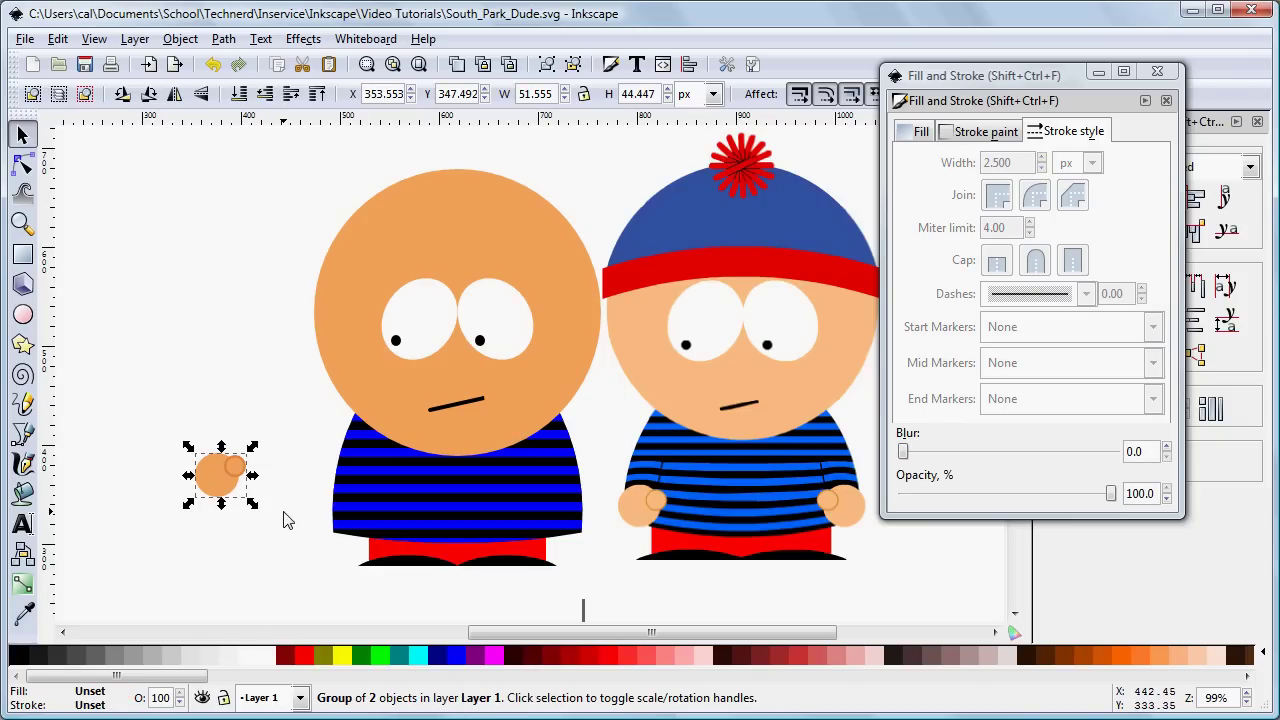
Place a horizontally flipped duplicate of the hand at the bald character's right-hand sweater edge and the original at the left-hand edge
key("ctrl")
left_click(176, 95)
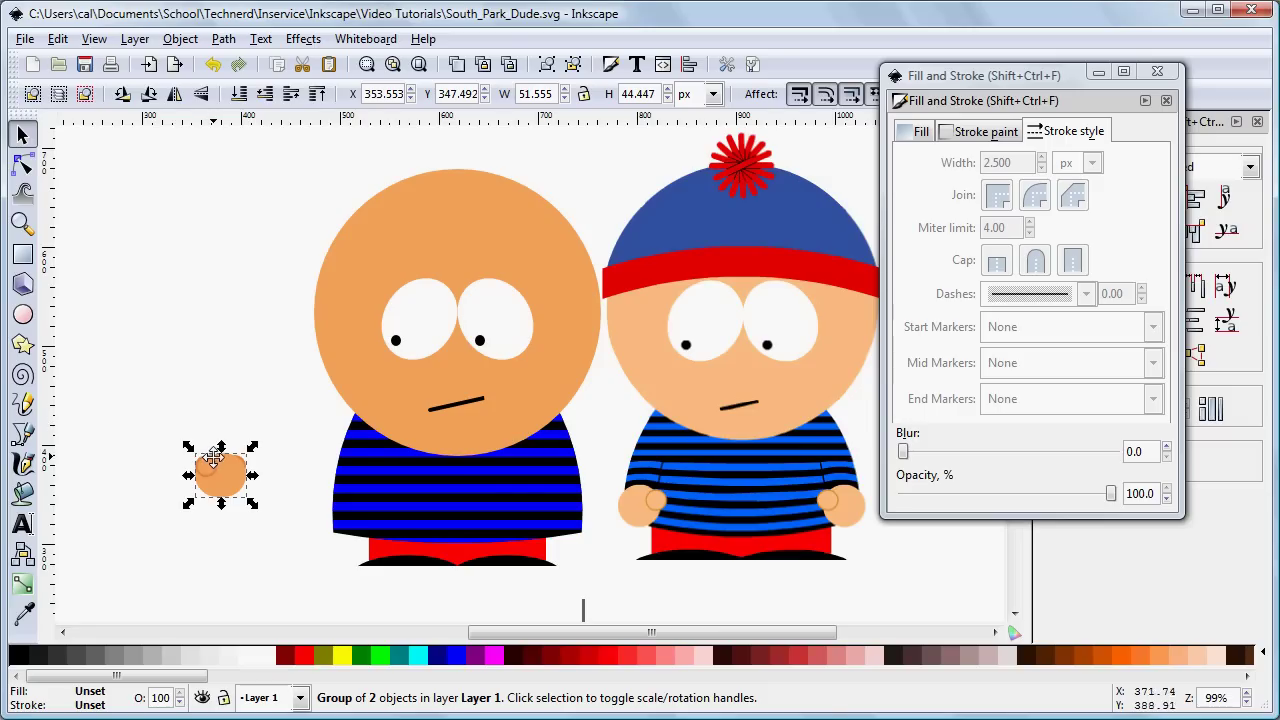
left_click_drag(217, 463, 564, 521)
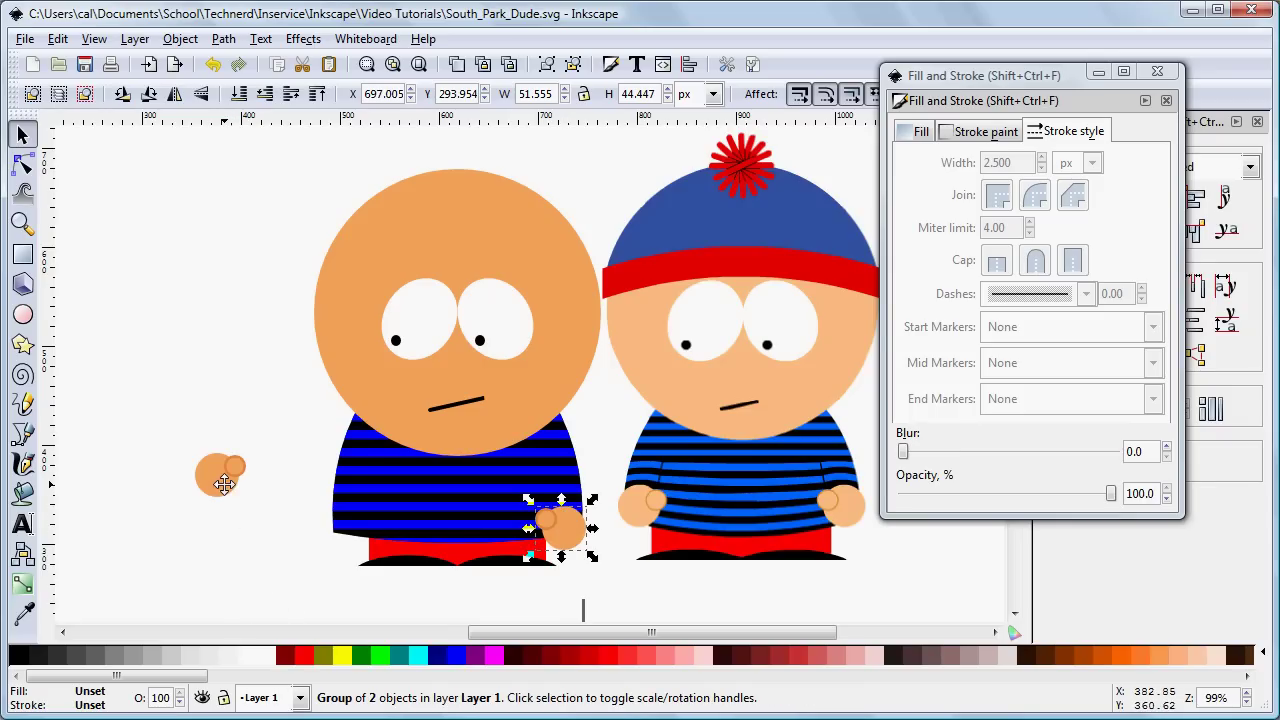
left_click_drag(228, 480, 363, 535)
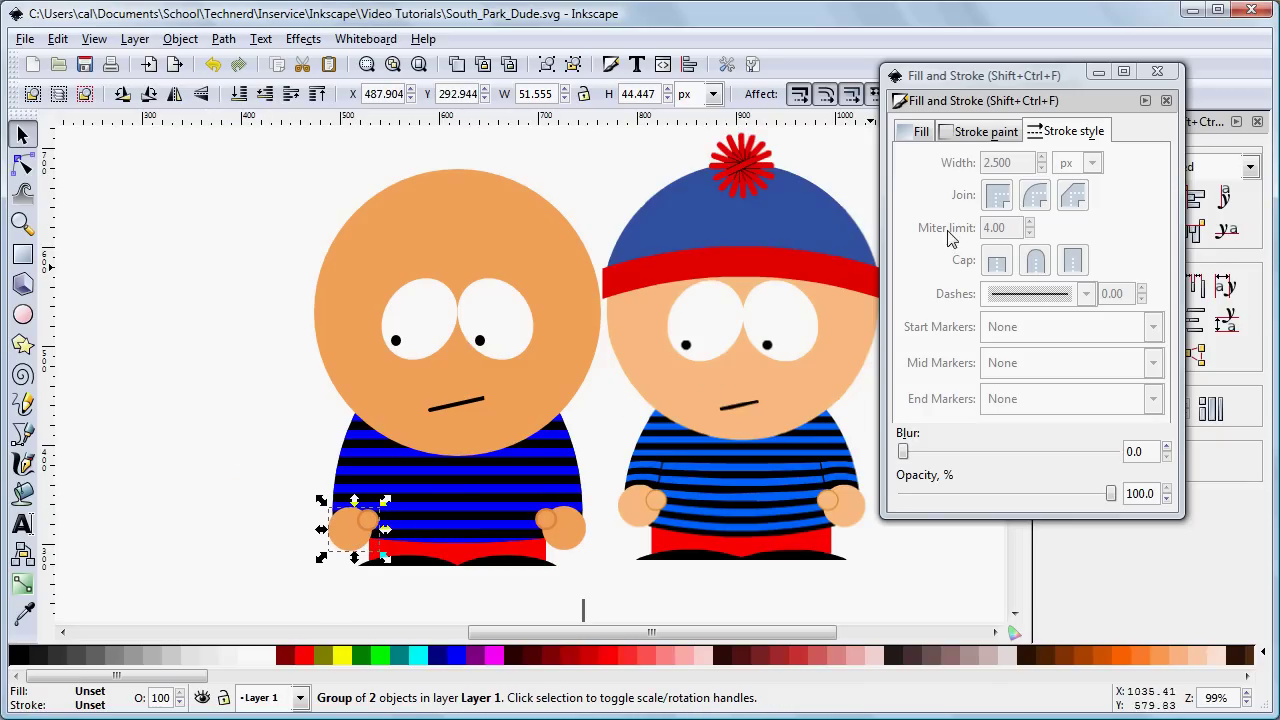
Align the bottom edges of the bald character's two hands and group them
left_click(252, 476)
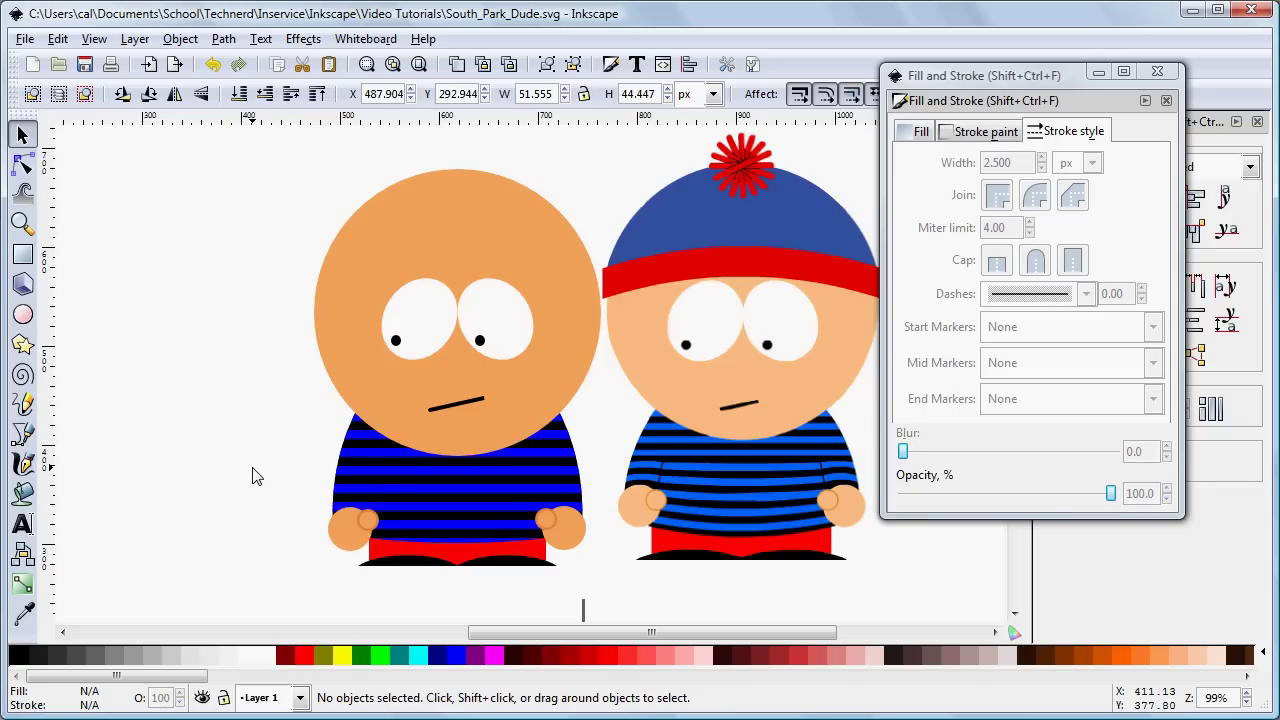
mouse_move(253, 468)
left_mouse_down()
mouse_move(423, 533)
mouse_move(555, 515)
mouse_move(620, 543)
mouse_move(625, 565)
left_mouse_up()
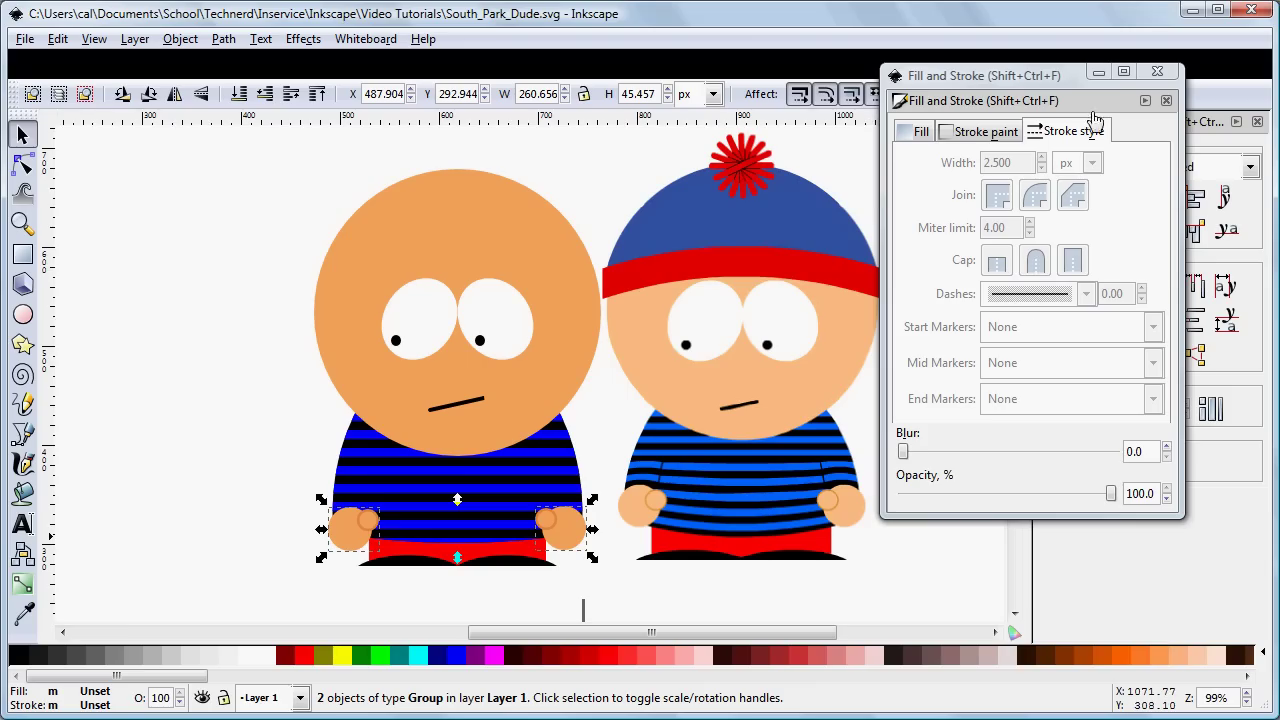
left_click(1160, 75)
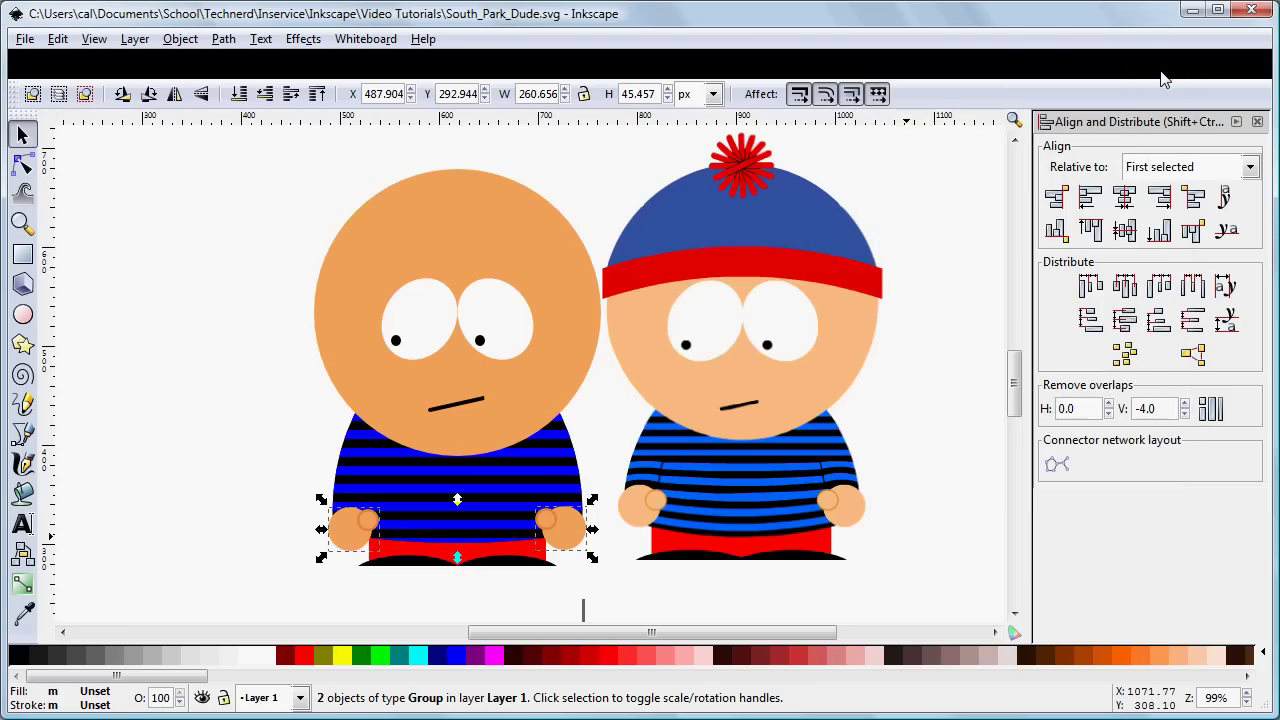
left_click(1160, 232)
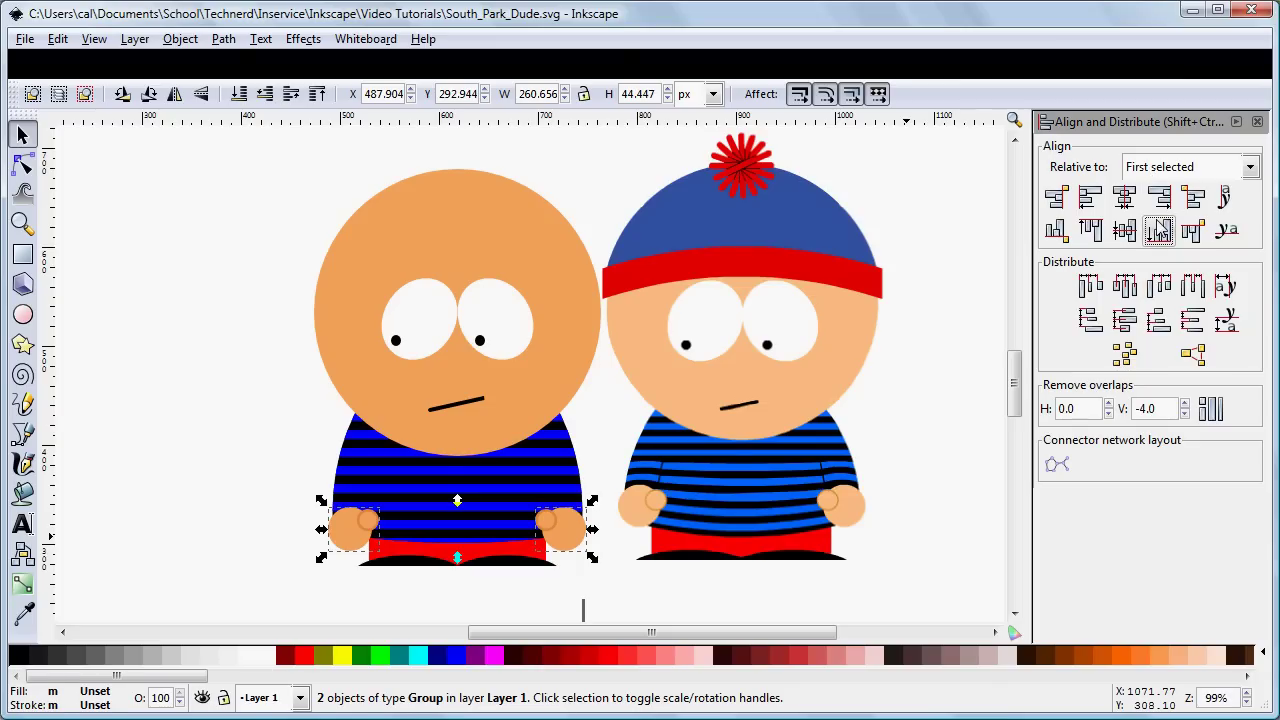
key("ctrl+g")
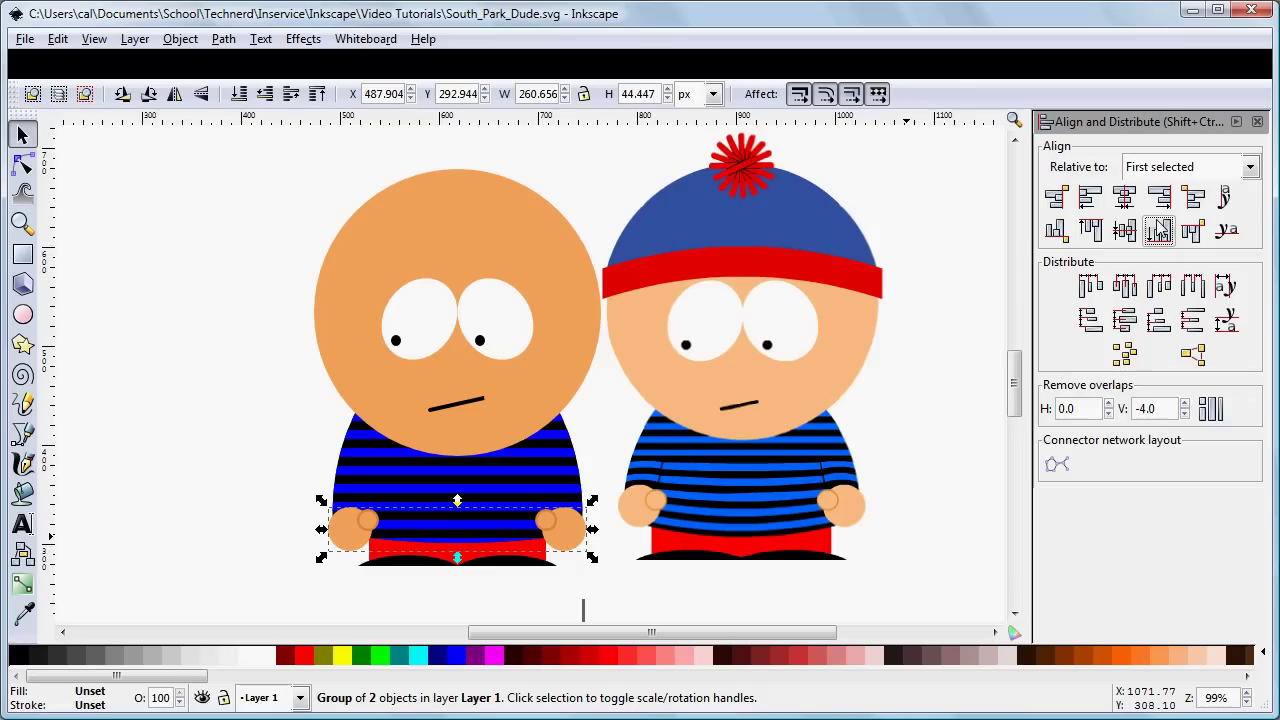
Centre the hands group horizontally on the bald character's body, aligning relative to Last selected
left_click(534, 484, "shift")
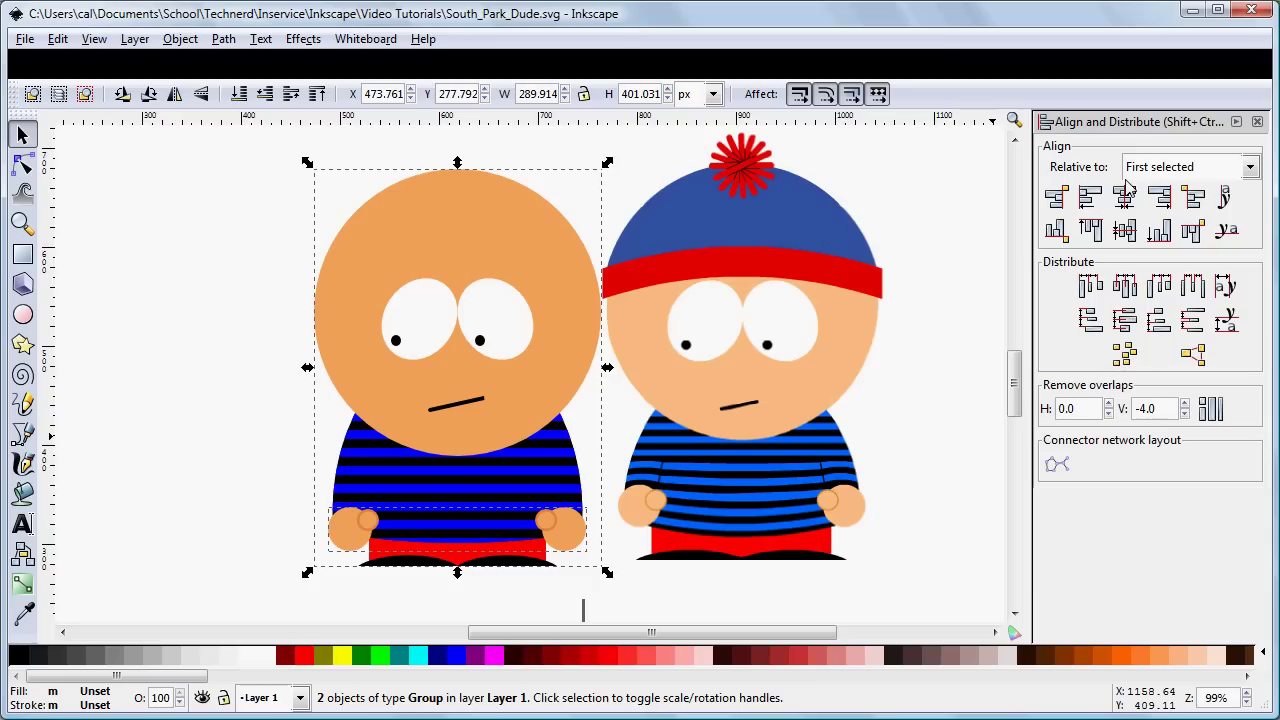
left_click(1250, 168)
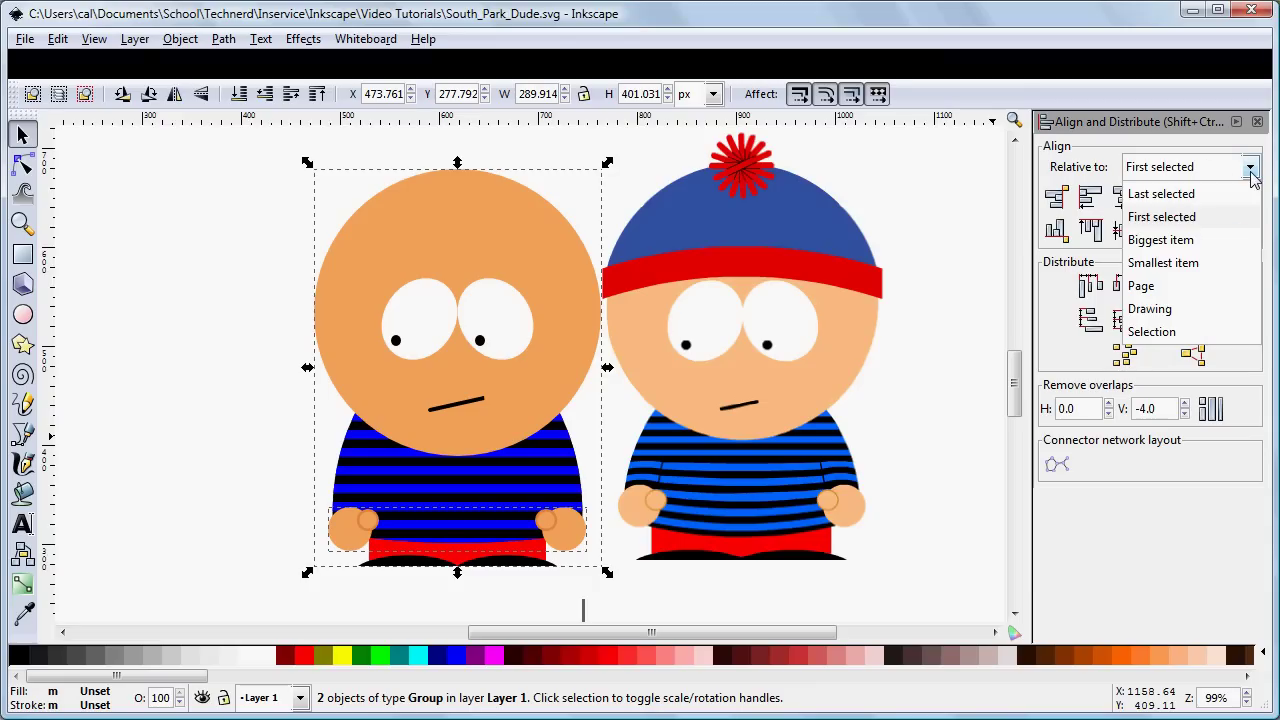
left_click(1240, 194)
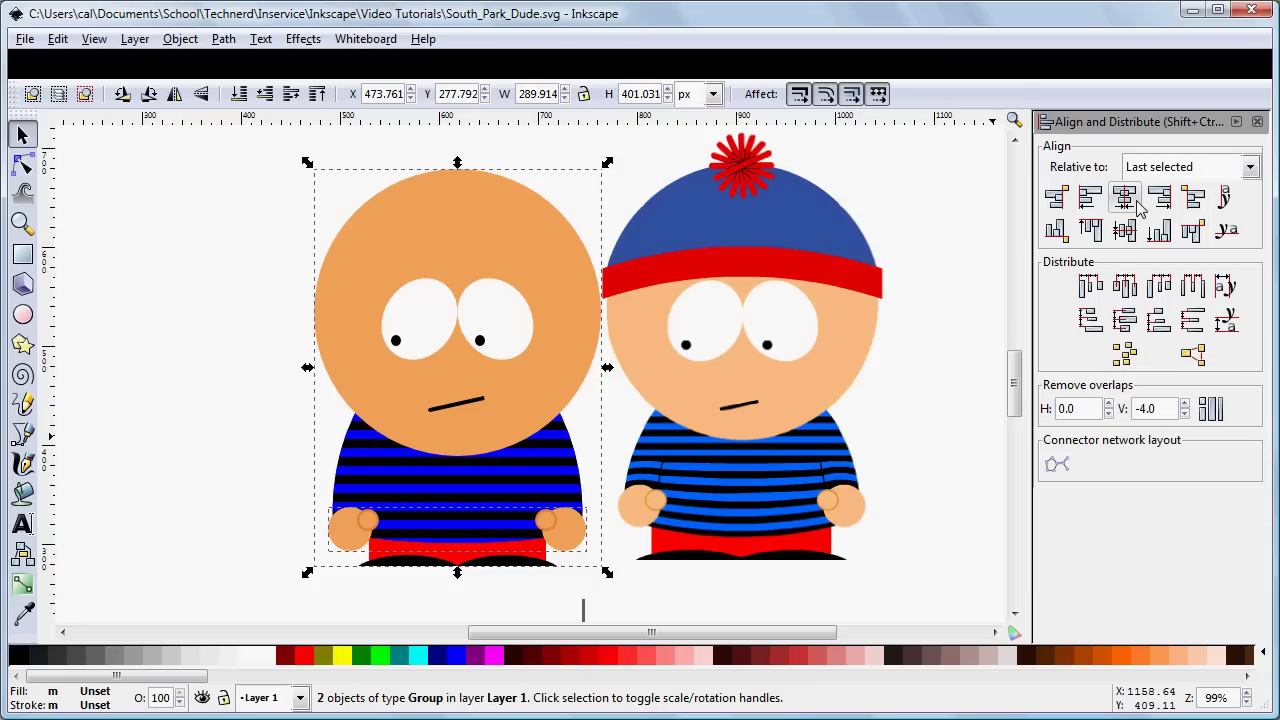
left_click(1134, 202)
left_click(259, 467)
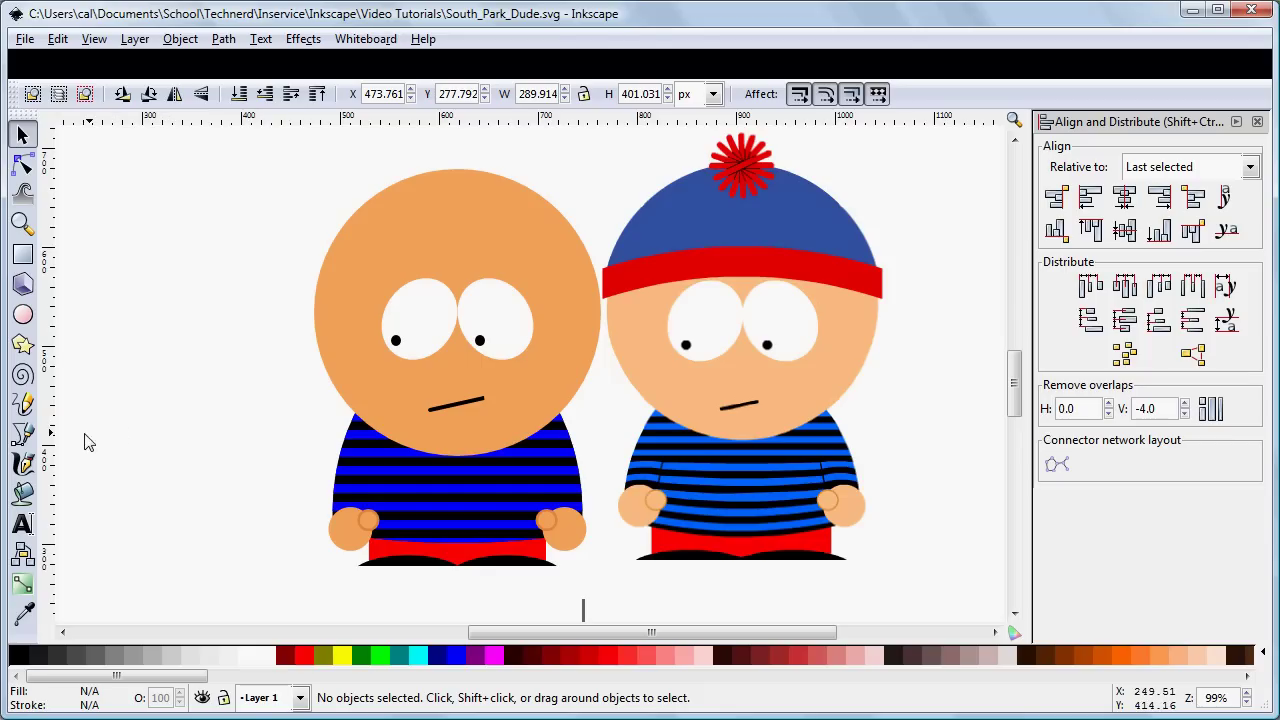
Draw a slightly slanted straight line about 31 px long from the bald character's left-hand thumb up the striped sweater
left_click(24, 436)
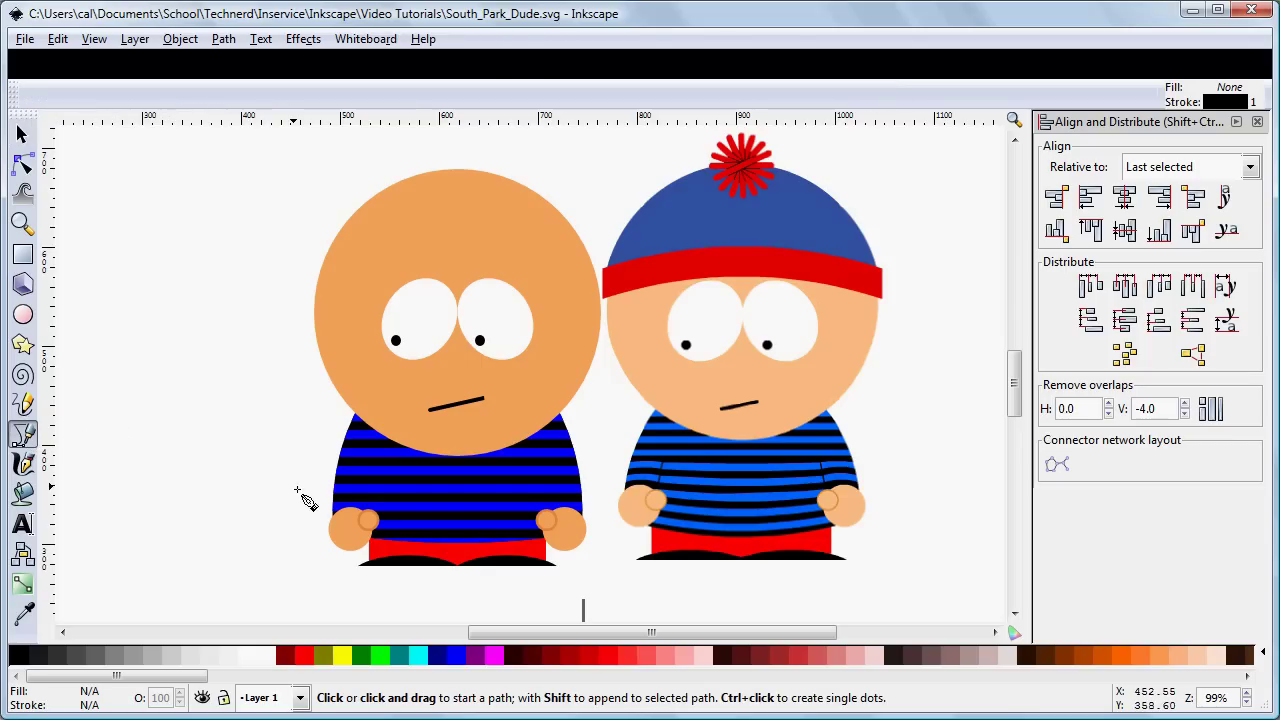
left_click(373, 513)
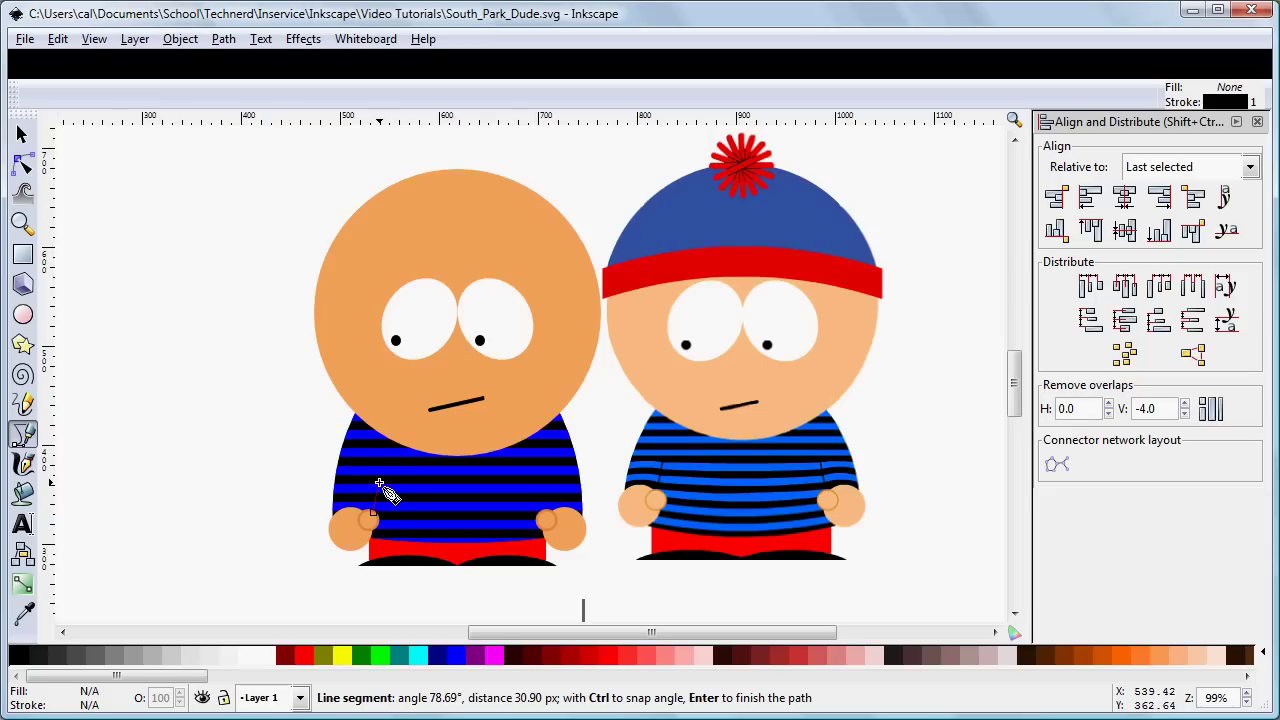
left_click(379, 484)
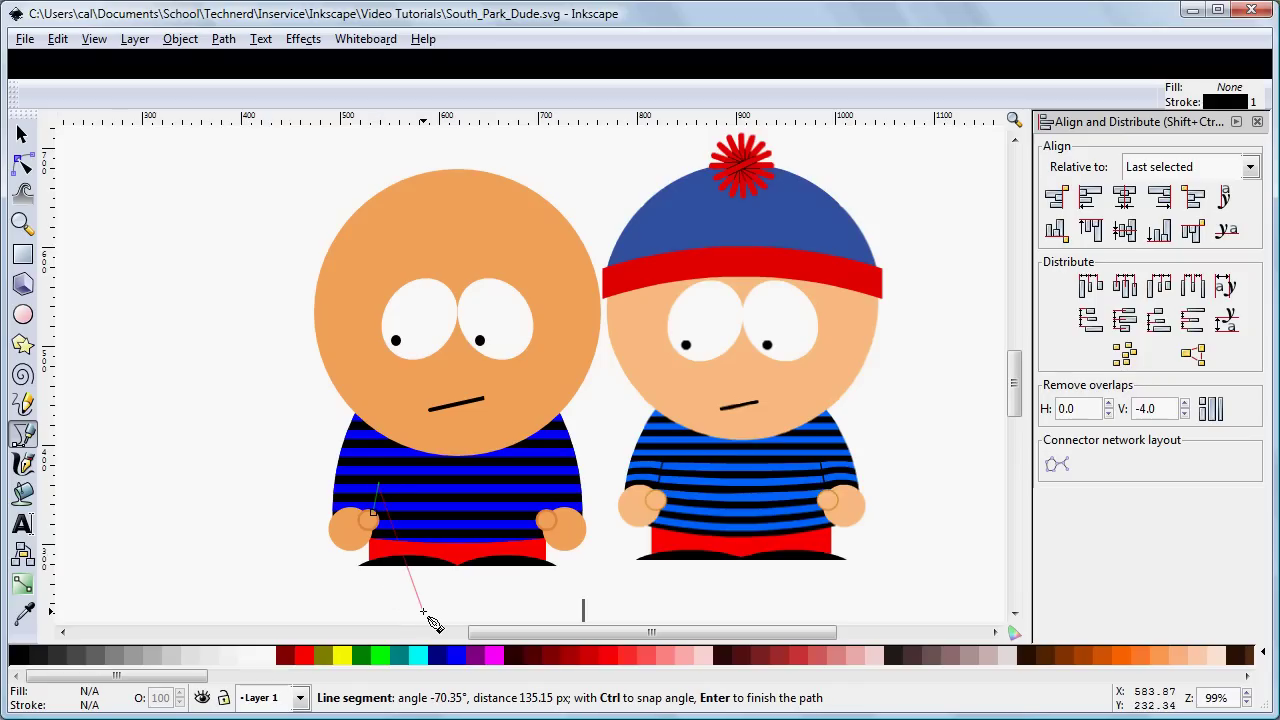
key("Return")
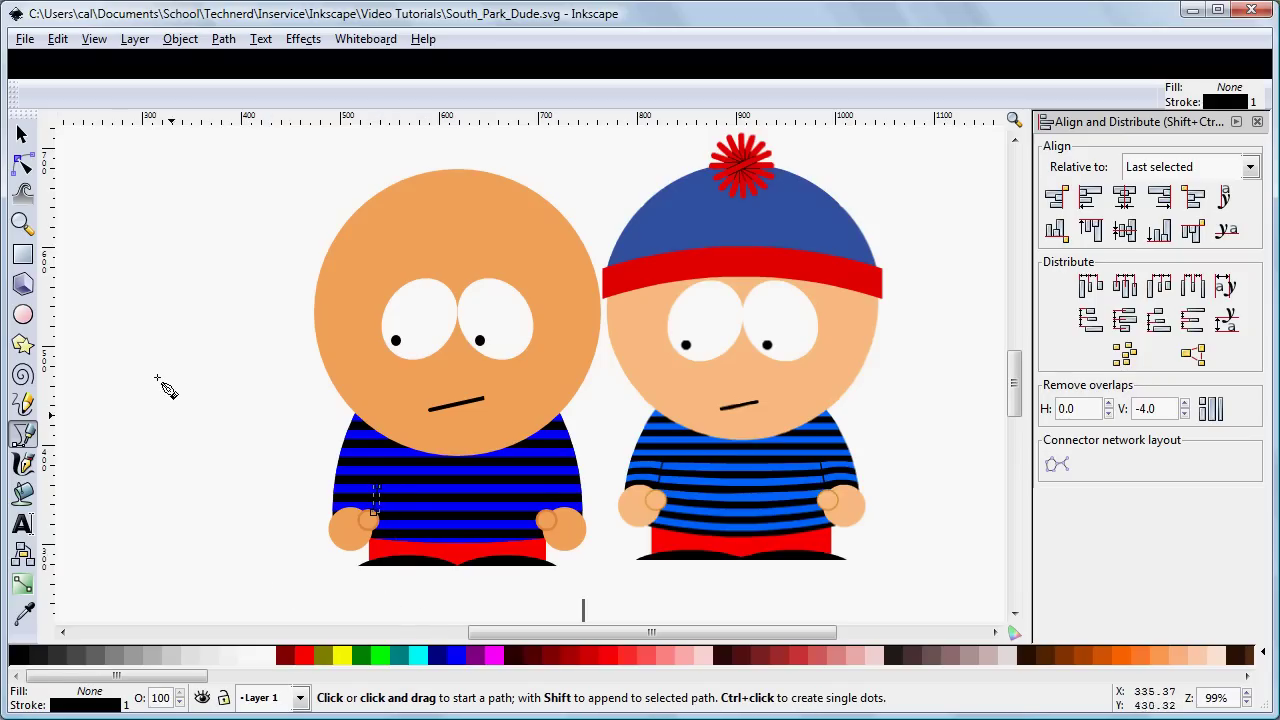
left_click(22, 134)
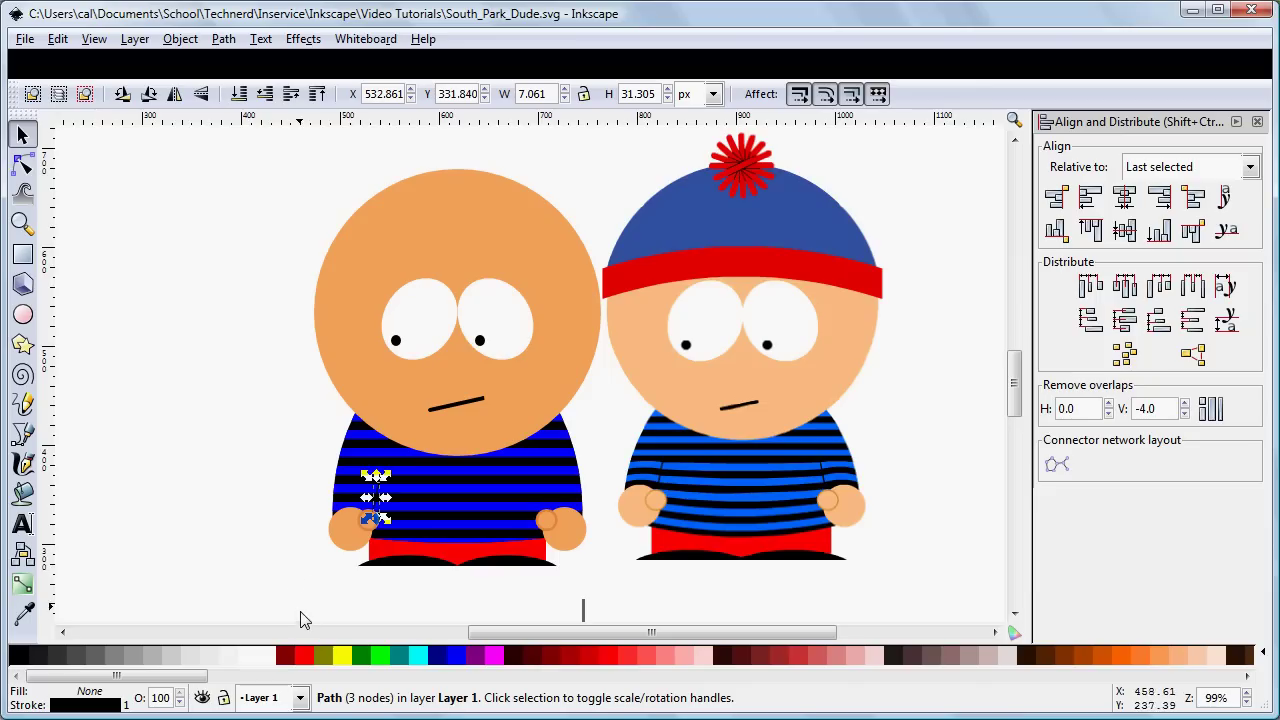
Set the sleeve line's stroke width to 3 px and shift the line up about 2 px
double_click(117, 707)
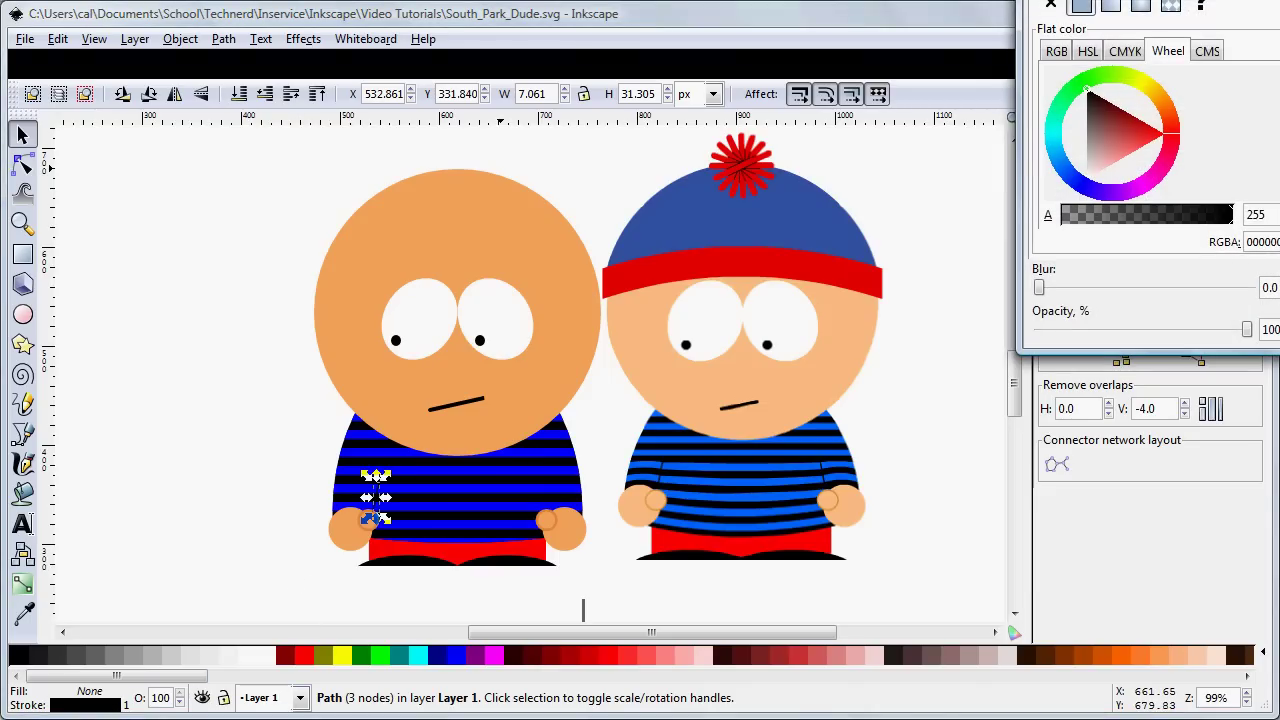
left_click_drag(1070, 2, 840, 135)
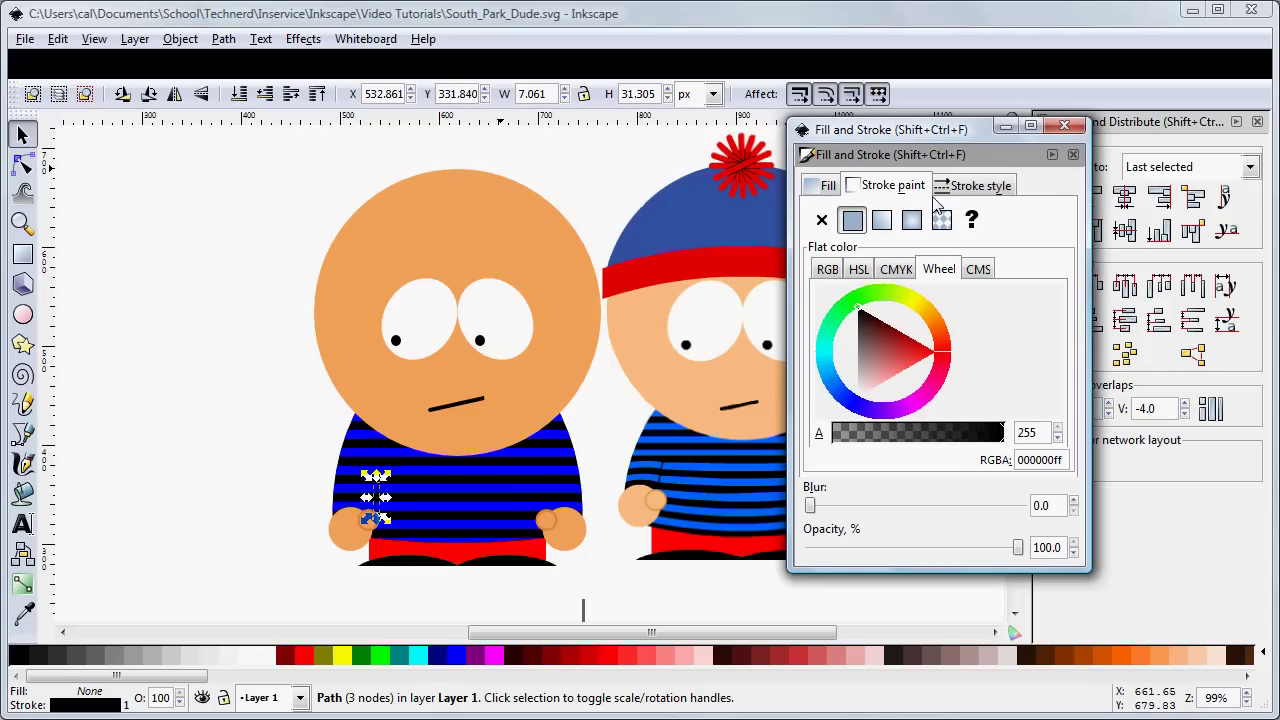
left_click(965, 188)
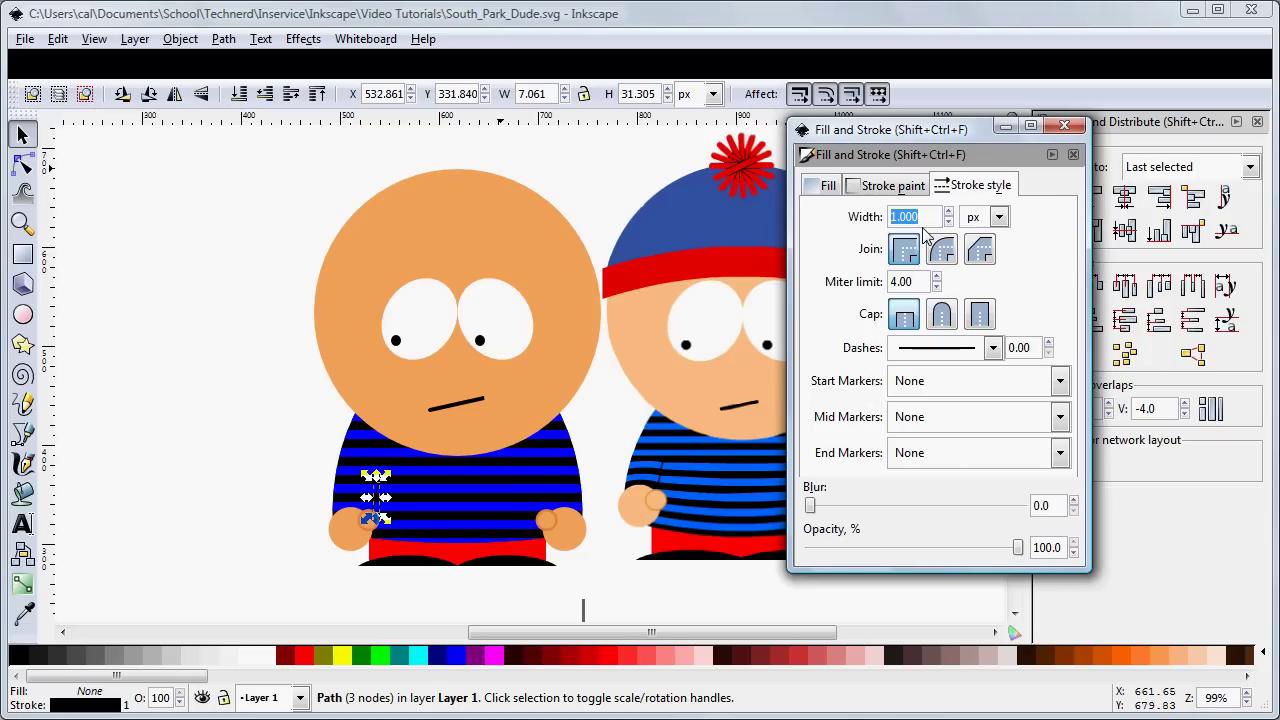
type("3")
key("Return")
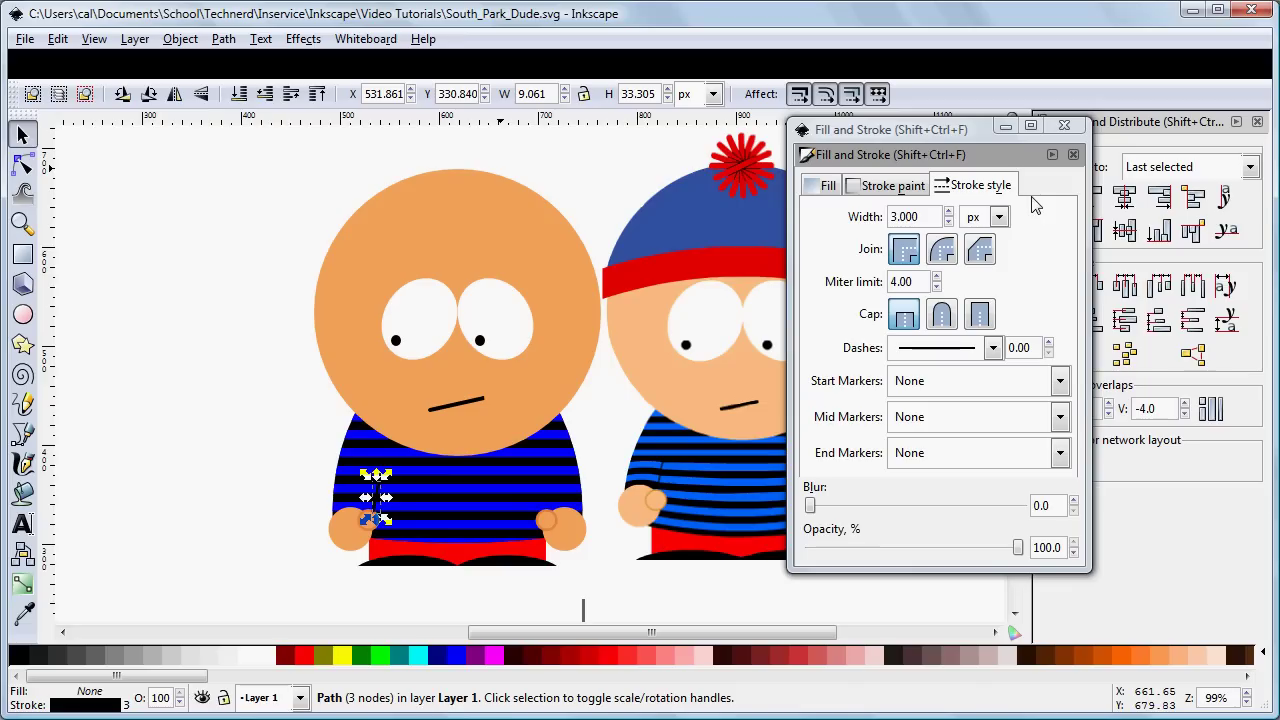
left_click(1062, 127)
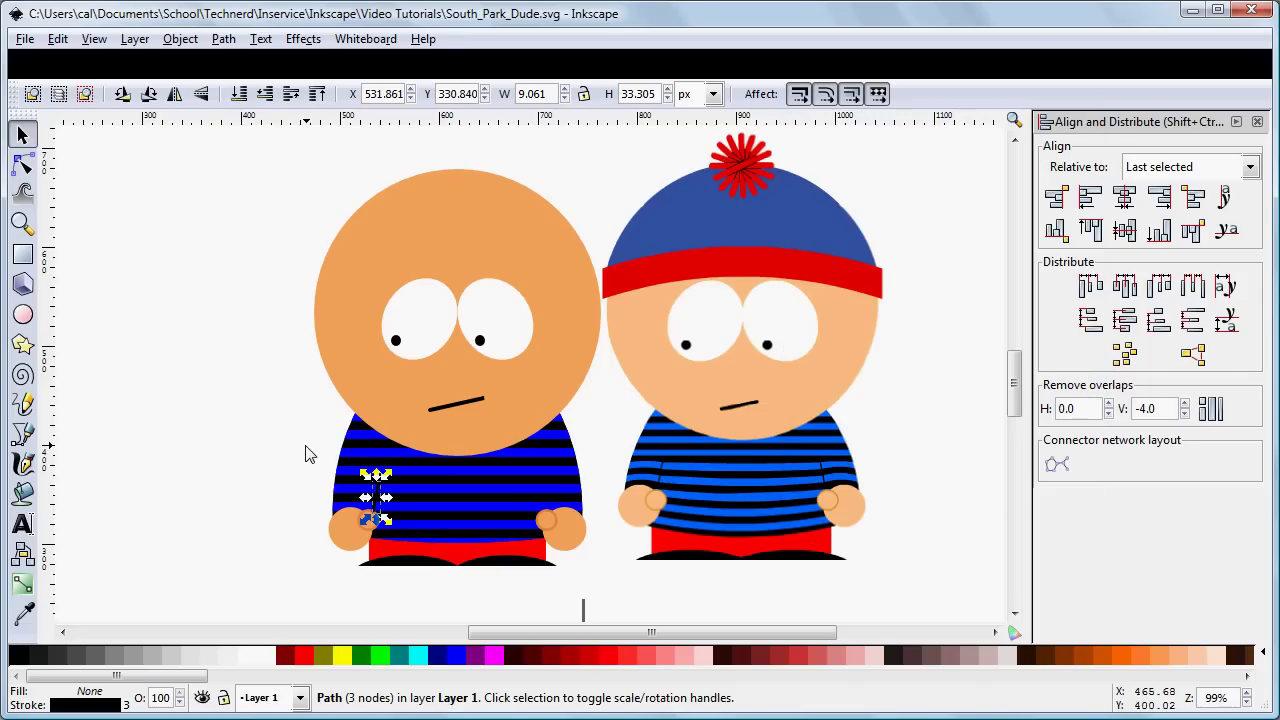
left_click(256, 434)
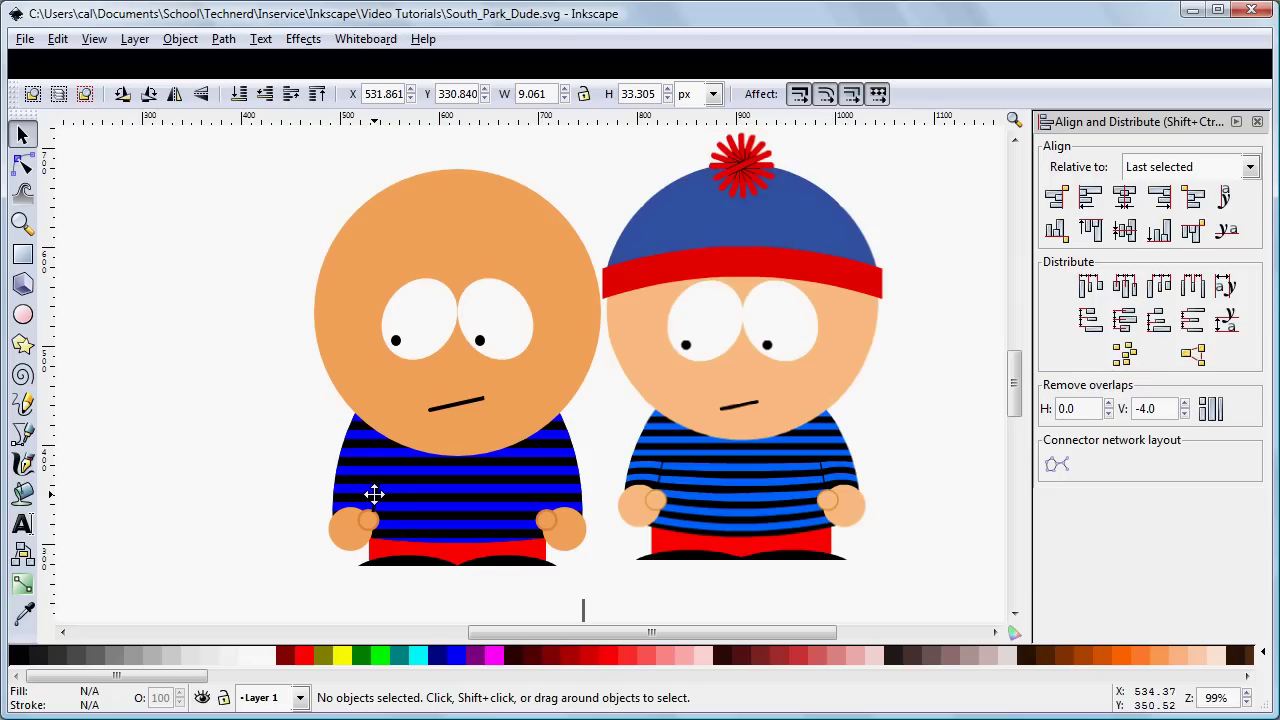
left_click_drag(377, 489, 377, 490)
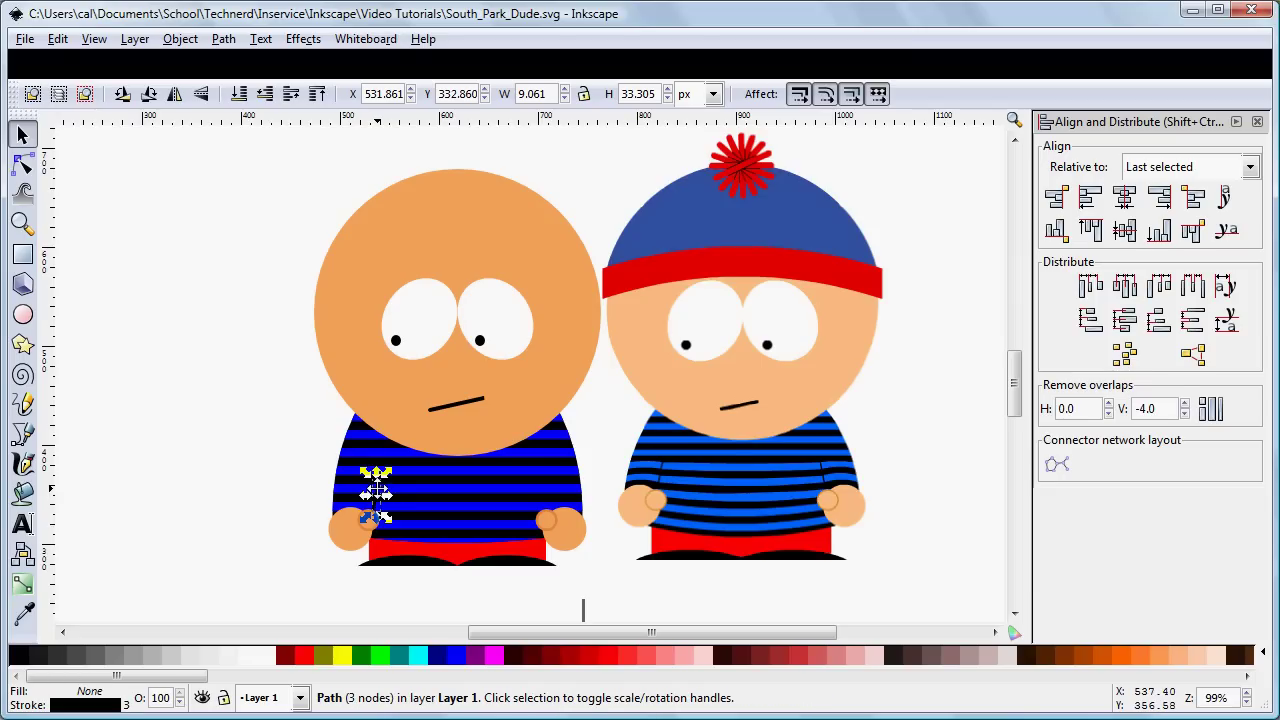
Duplicate the bald character's sleeve line, flip the copy horizontally and move it about 167 px across to the other hand's thumb
left_click(267, 496)
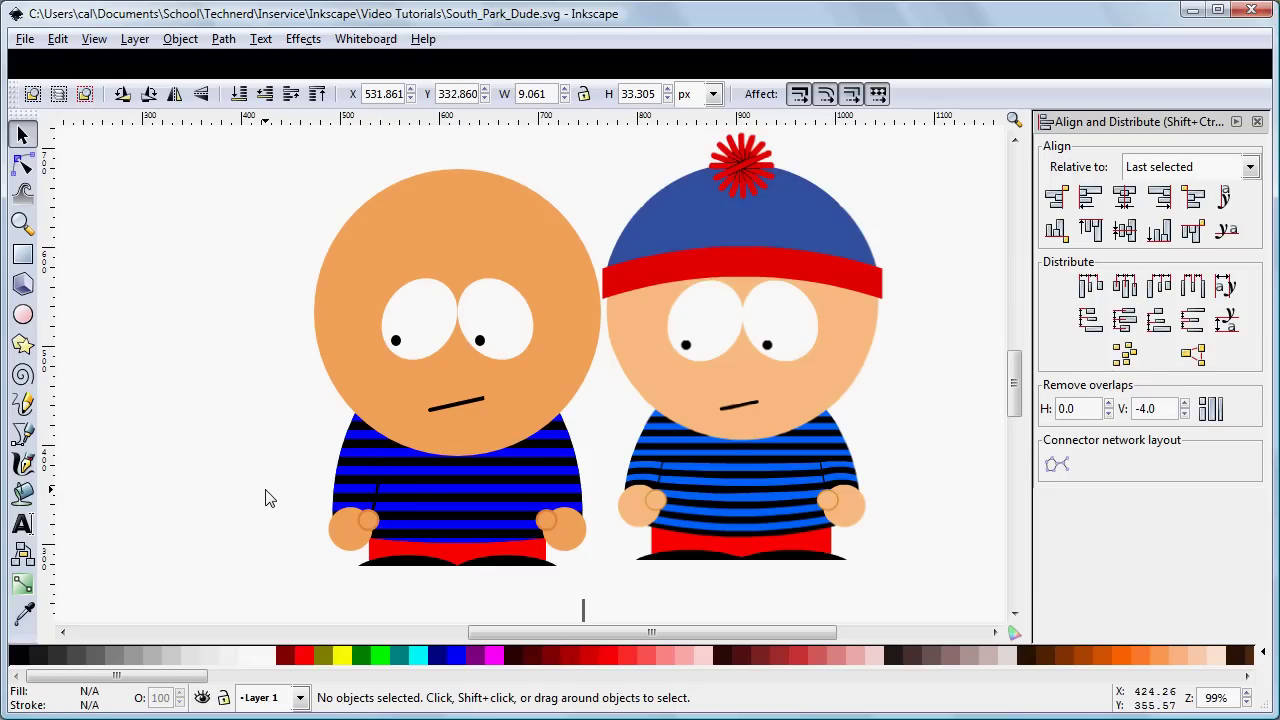
left_click(376, 489)
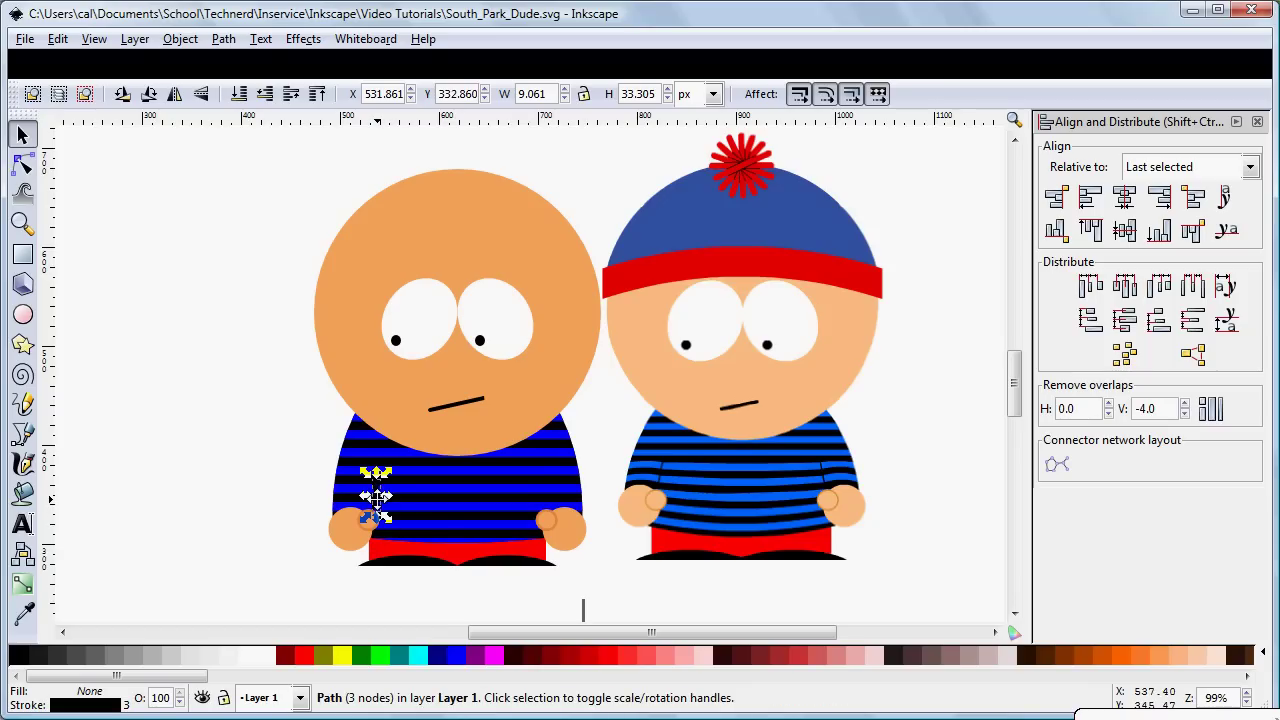
left_click_drag(376, 497, 551, 481)
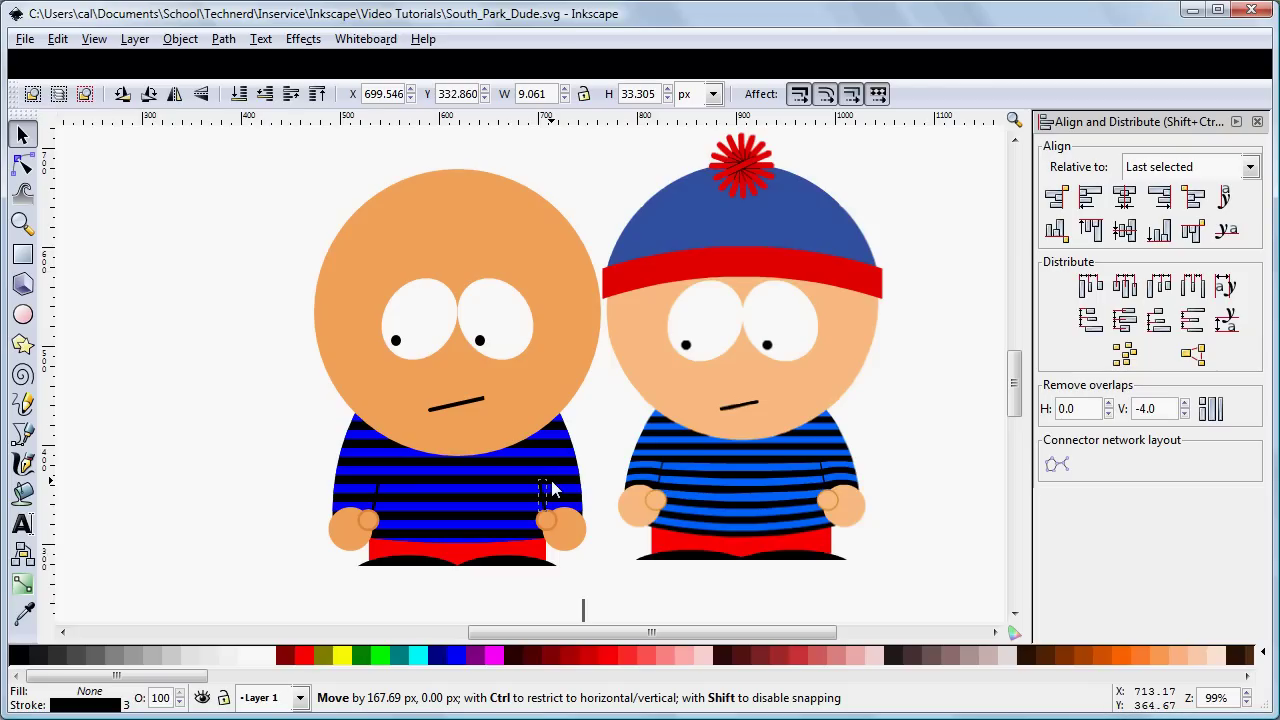
left_click_drag(551, 488, 551, 488)
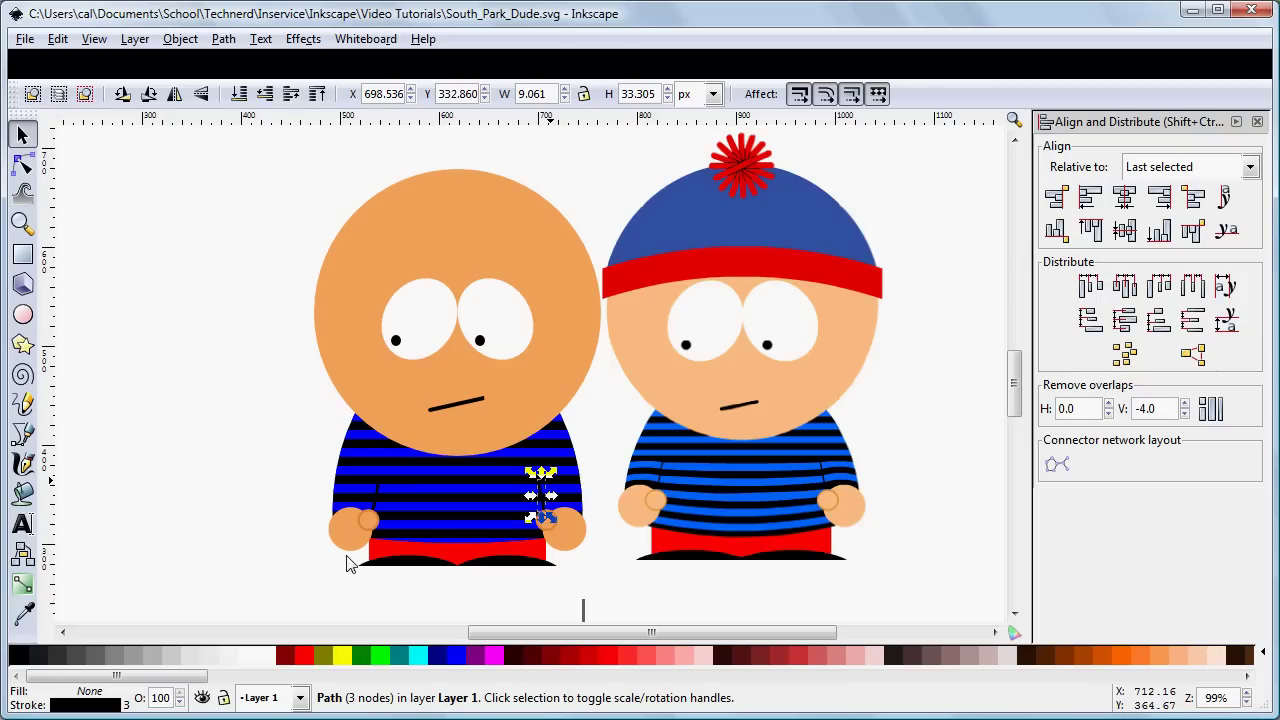
Group the two sleeve lines on the bald character's striped sweater
left_click(245, 453)
left_click_drag(242, 447, 590, 536)
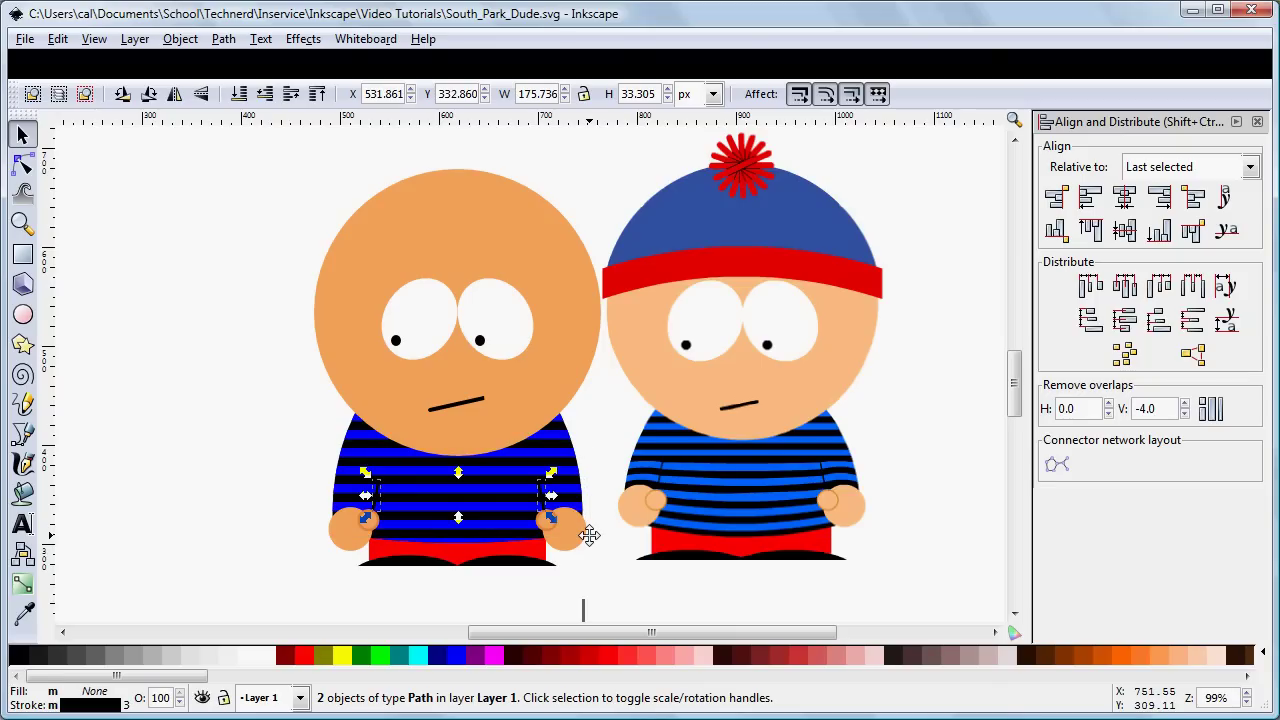
key("ctrl")
key("ctrl+g")
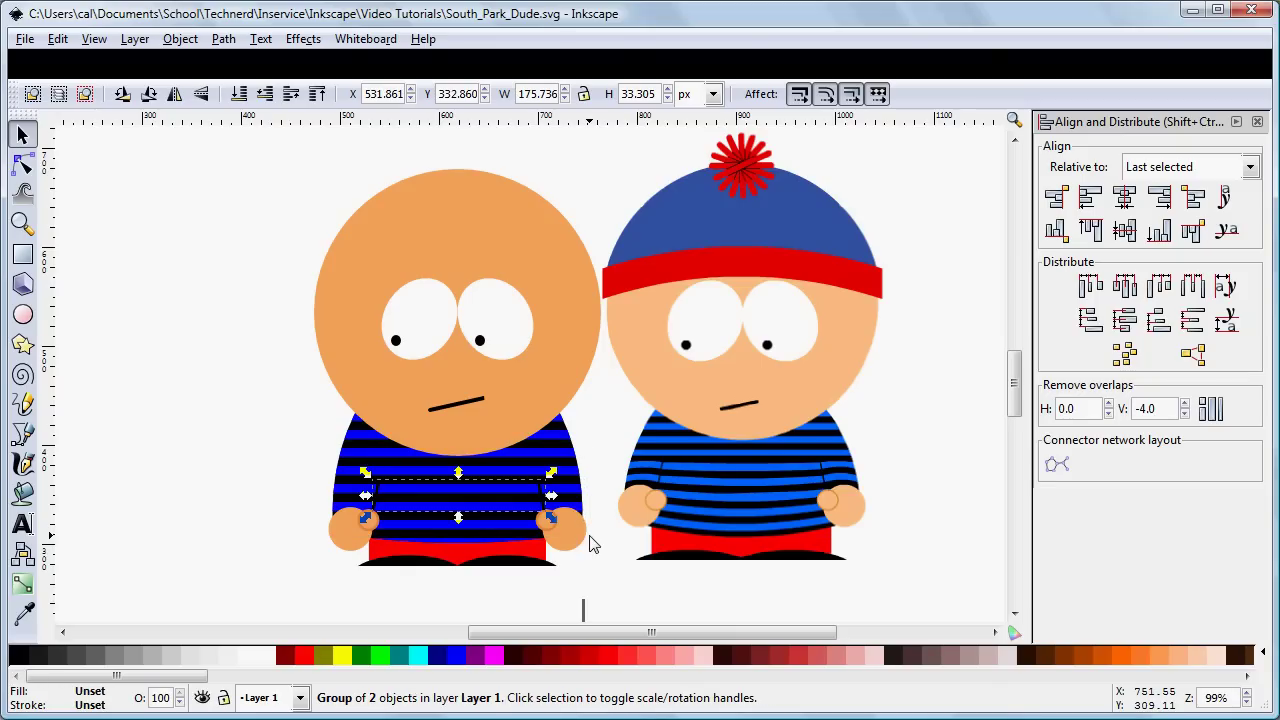
left_click(280, 492)
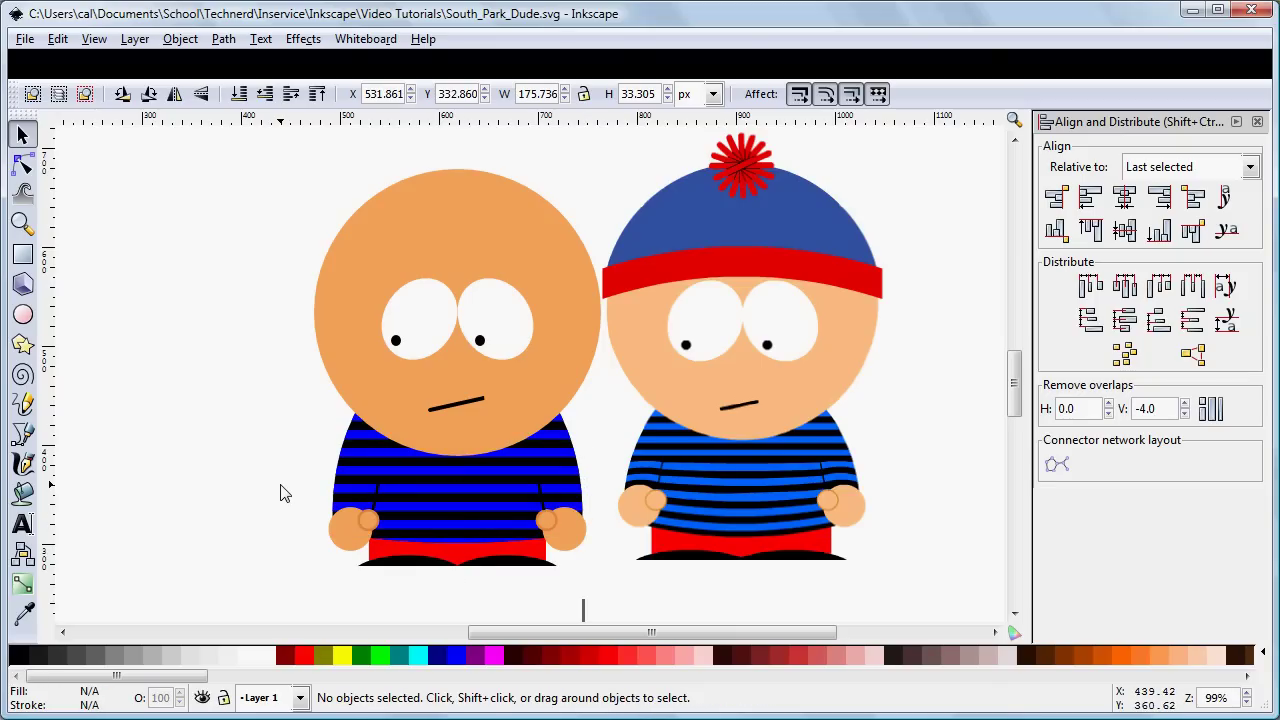
Centre the sleeve-line group horizontally on the bald character's body, aligning relative to Last selected
left_click(372, 510)
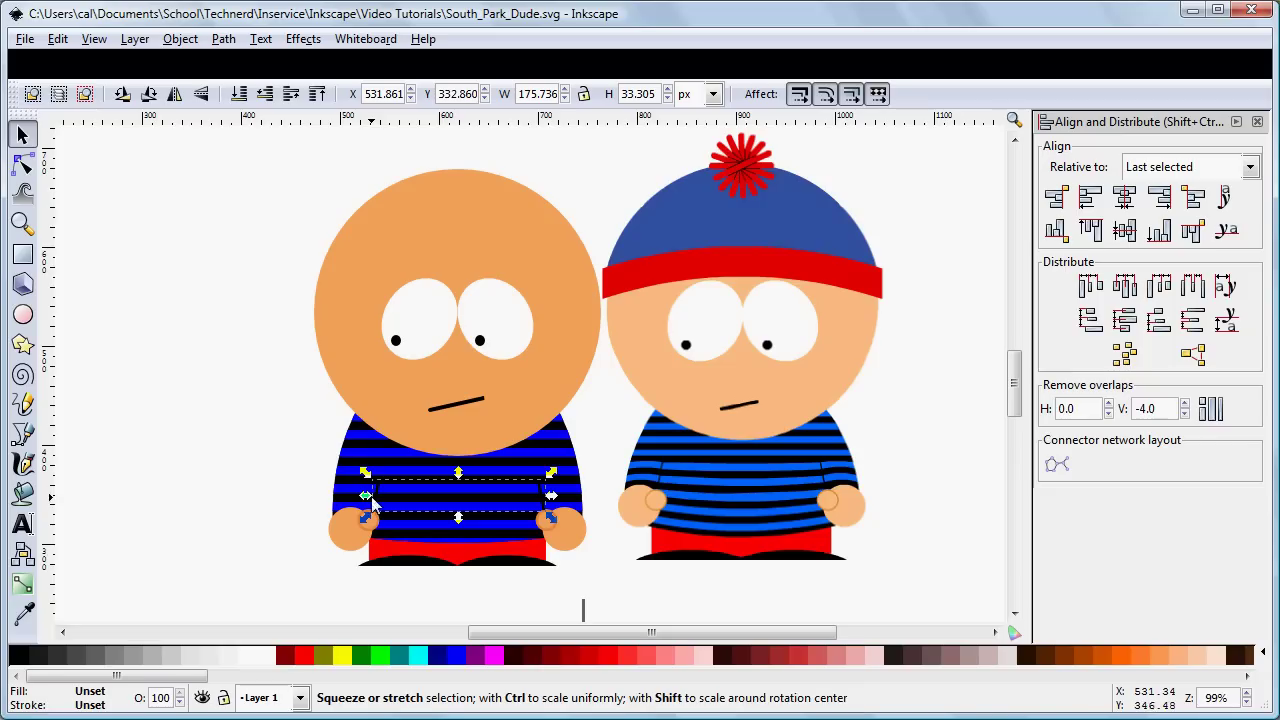
left_click(365, 453, "shift")
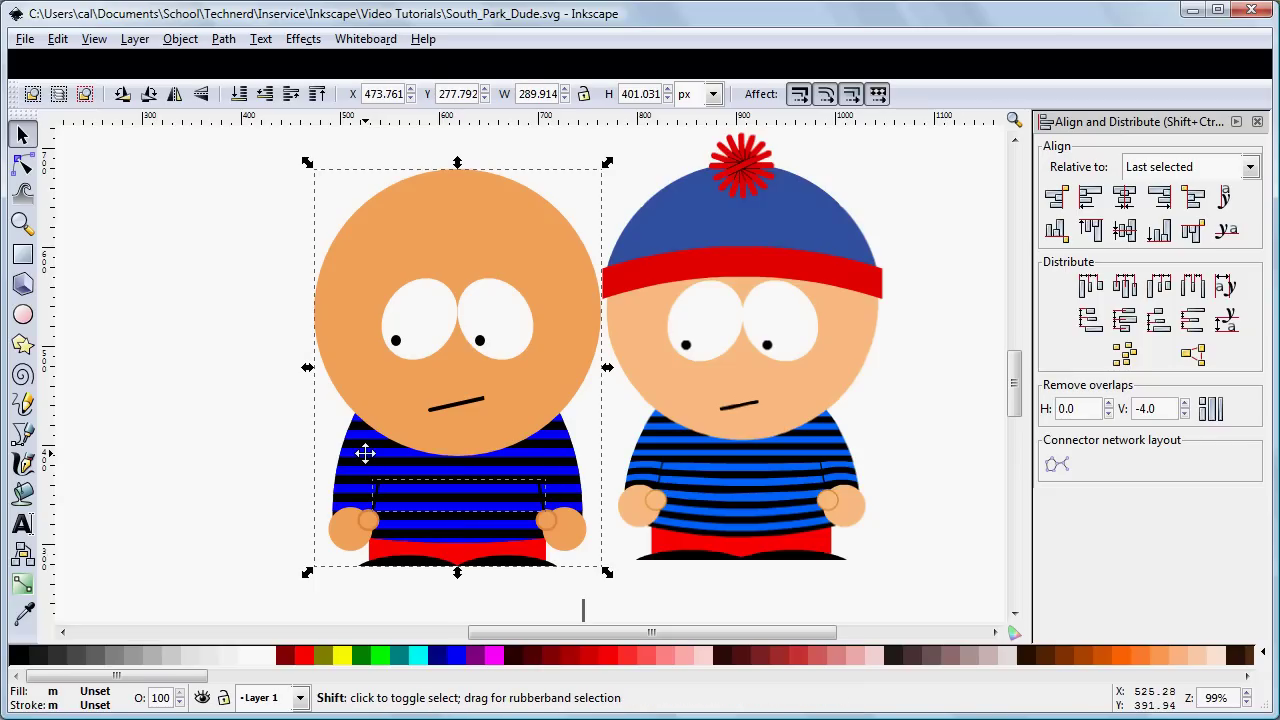
left_click(1124, 196)
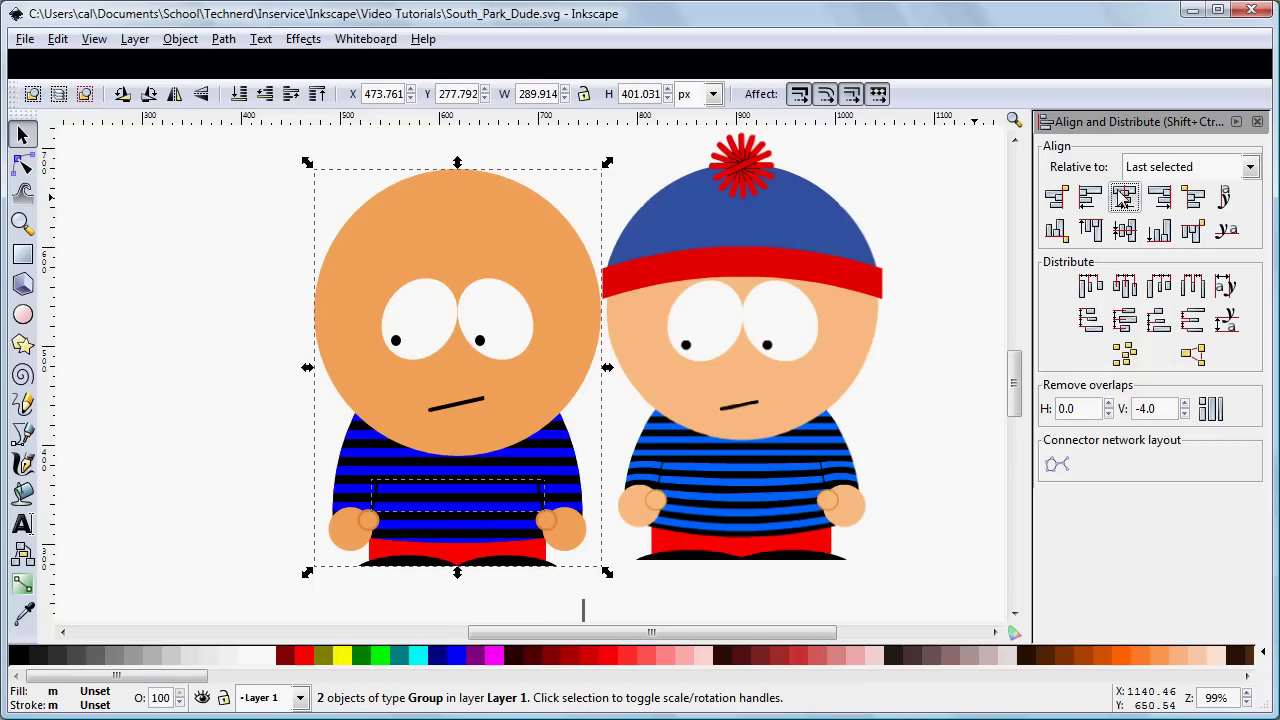
left_click(207, 296)
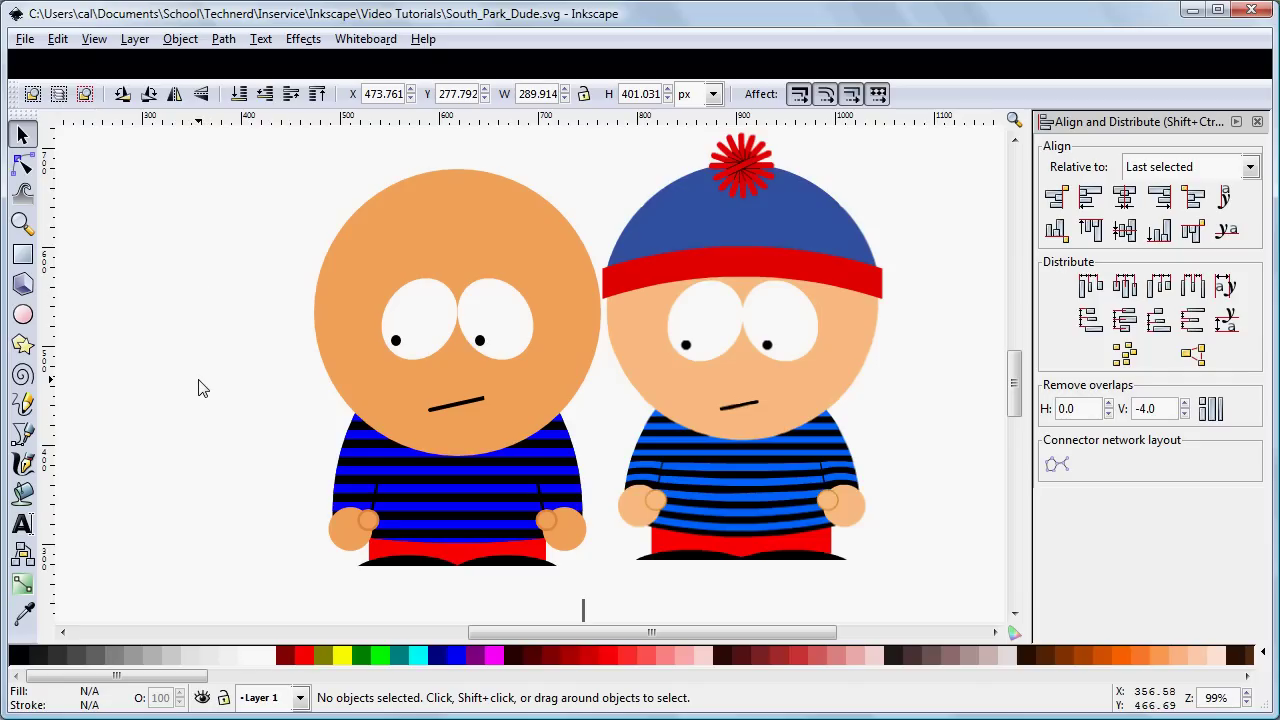